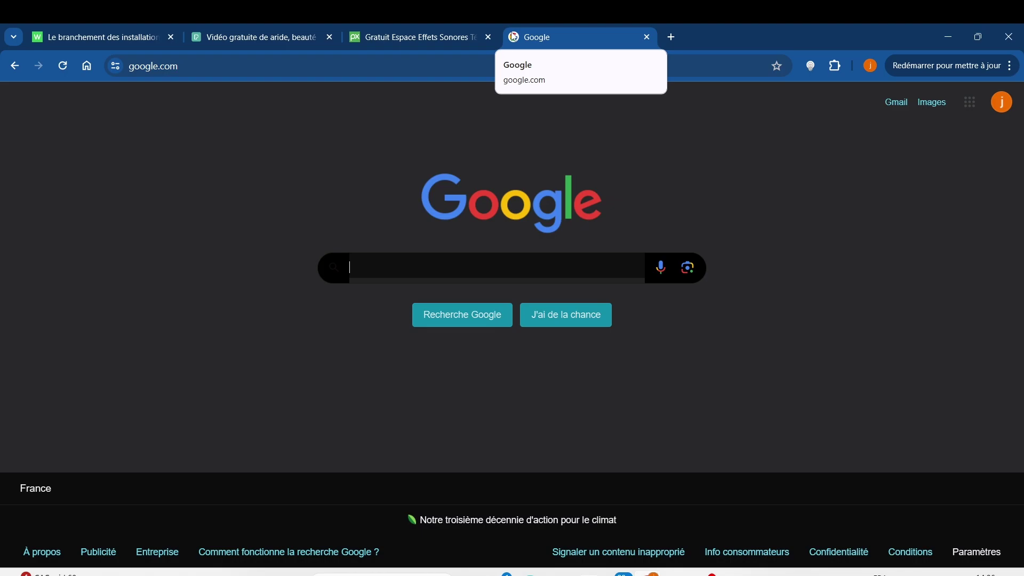
Search Google for géoportail and open the Géoportail website.
{"action": "type", "text": "g"}
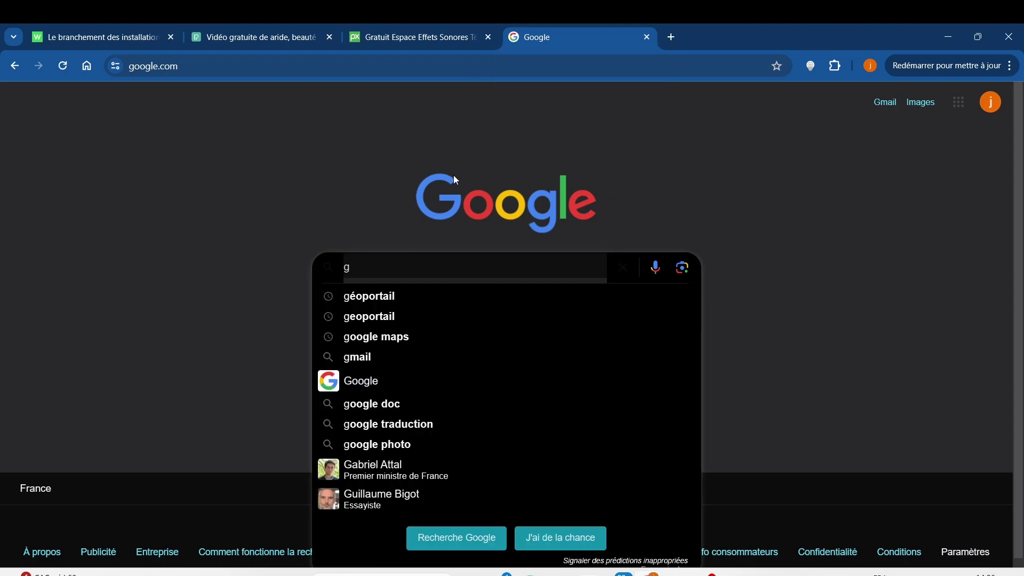
{"action": "left_click", "coordinate": [398, 298]}
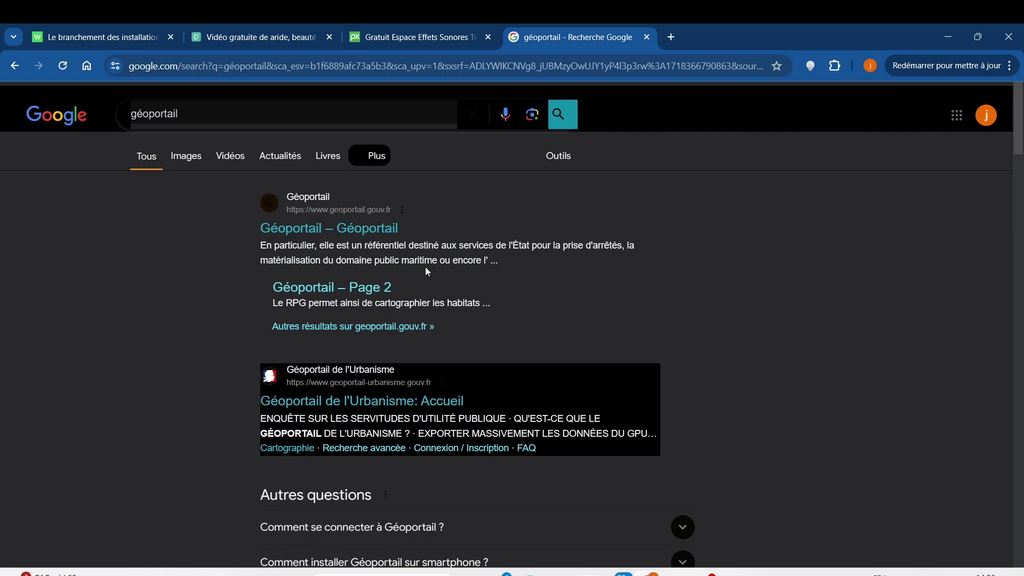
{"action": "left_click", "coordinate": [376, 230]}
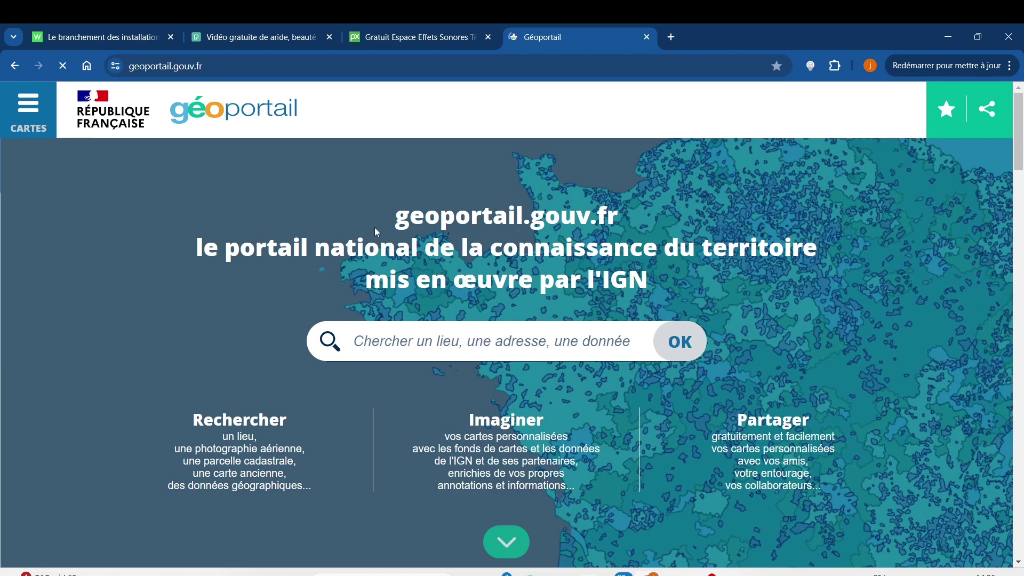
Search Géoportail for "residence universitaire la croix saint sylvere" and show the suggested Saint-Sylvère street in Cergy on the map.
{"action": "left_click", "coordinate": [501, 341]}
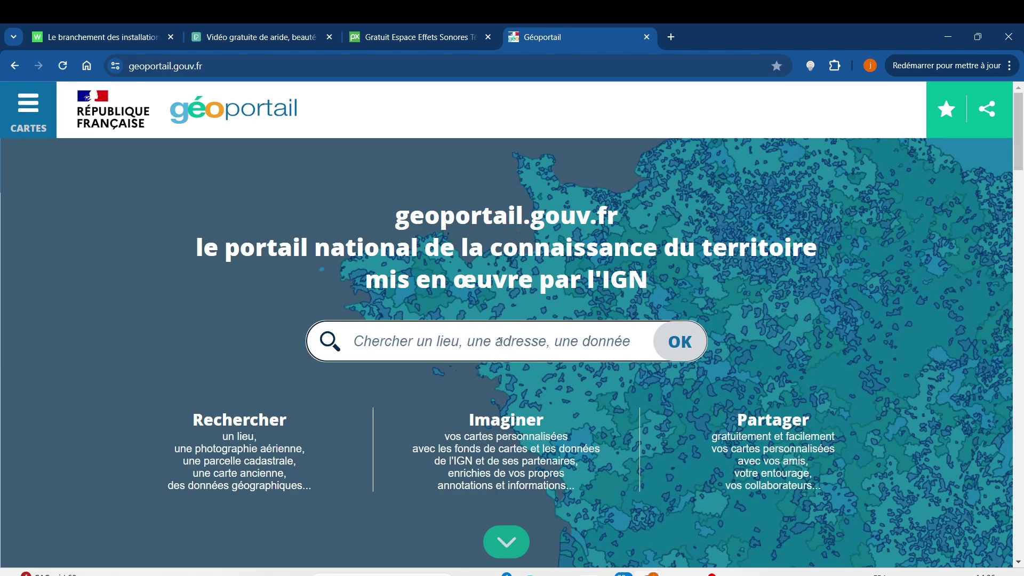
{"action": "type", "text": "r"}
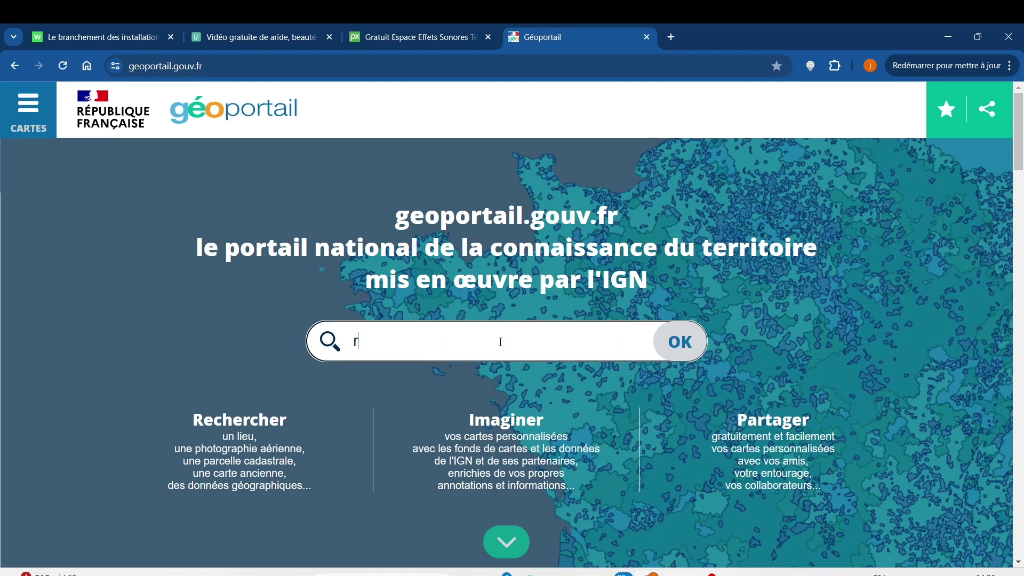
{"action": "type", "text": "esidenc"}
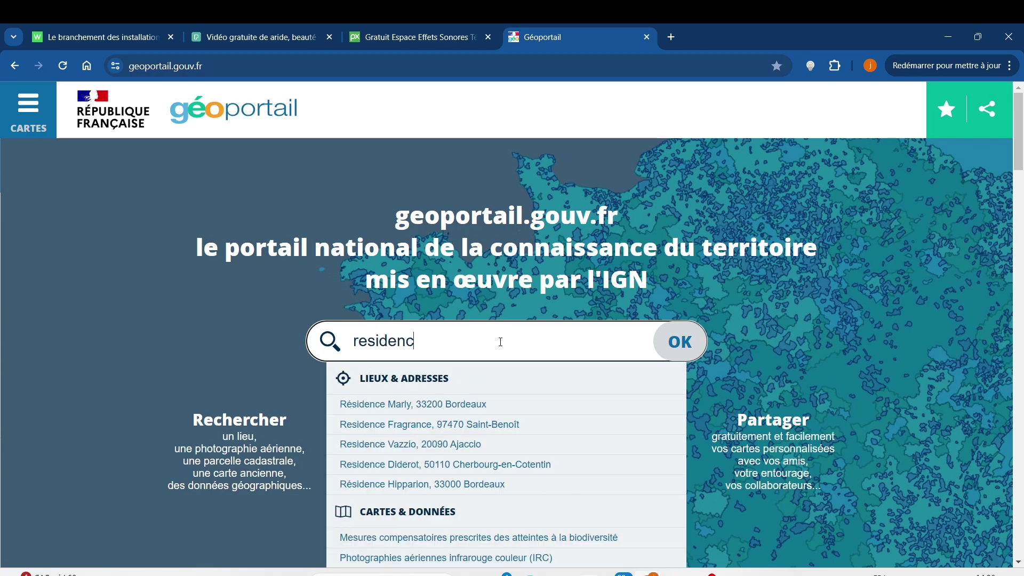
{"action": "type", "text": "e univ"}
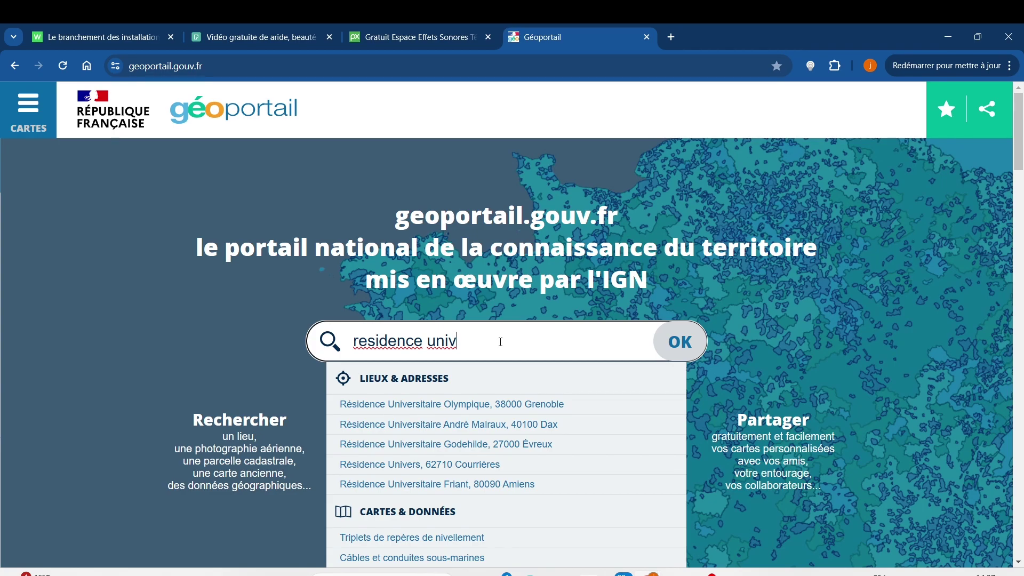
{"action": "type", "text": "ersitaire"}
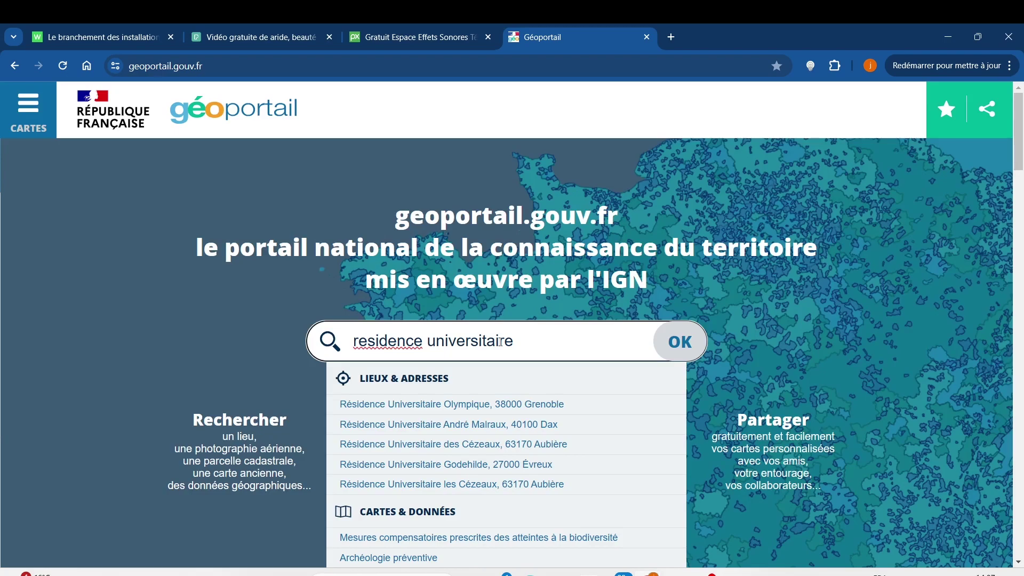
{"action": "type", "text": " la croix"}
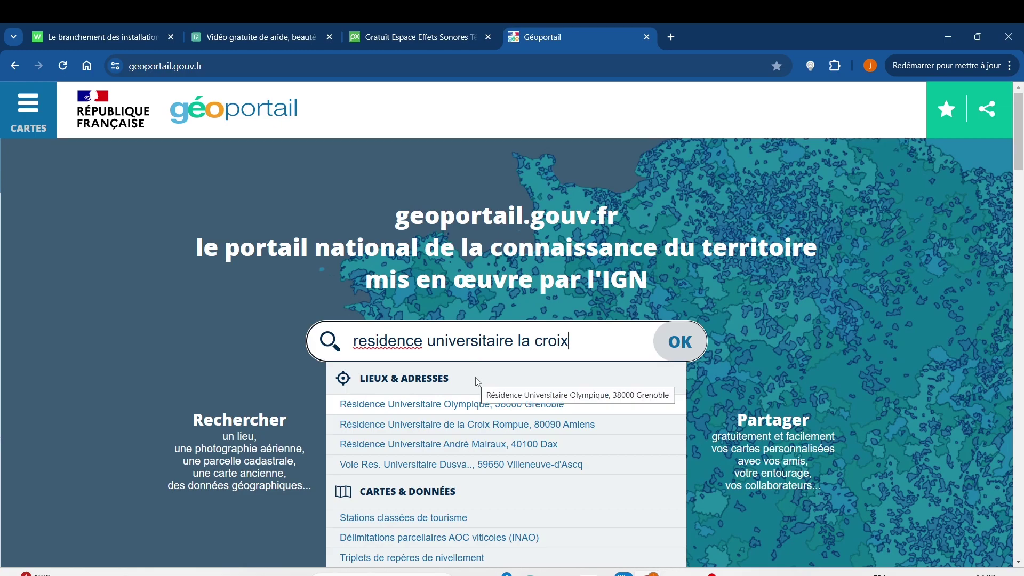
{"action": "type", "text": " saint s"}
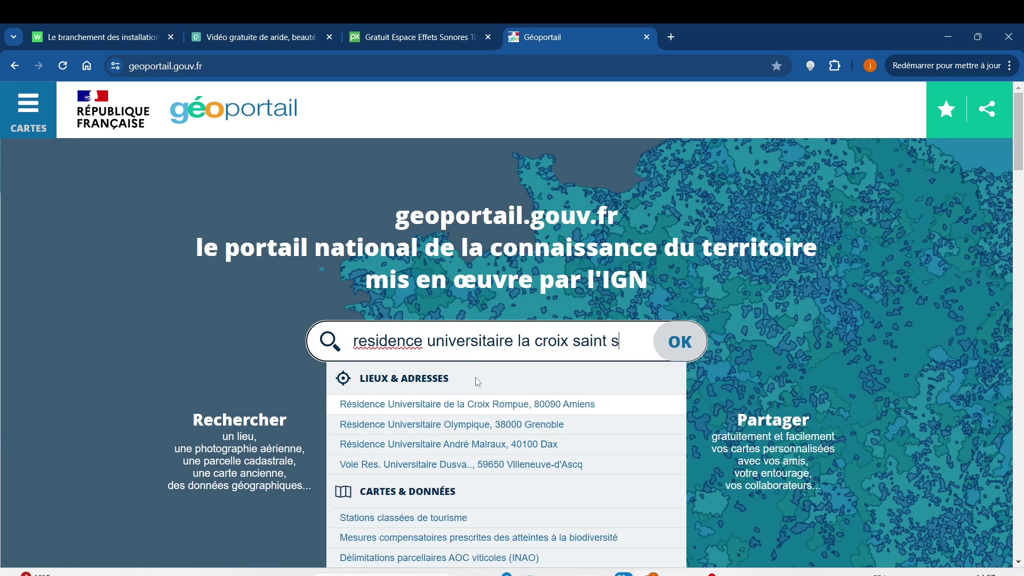
{"action": "type", "text": "y"}
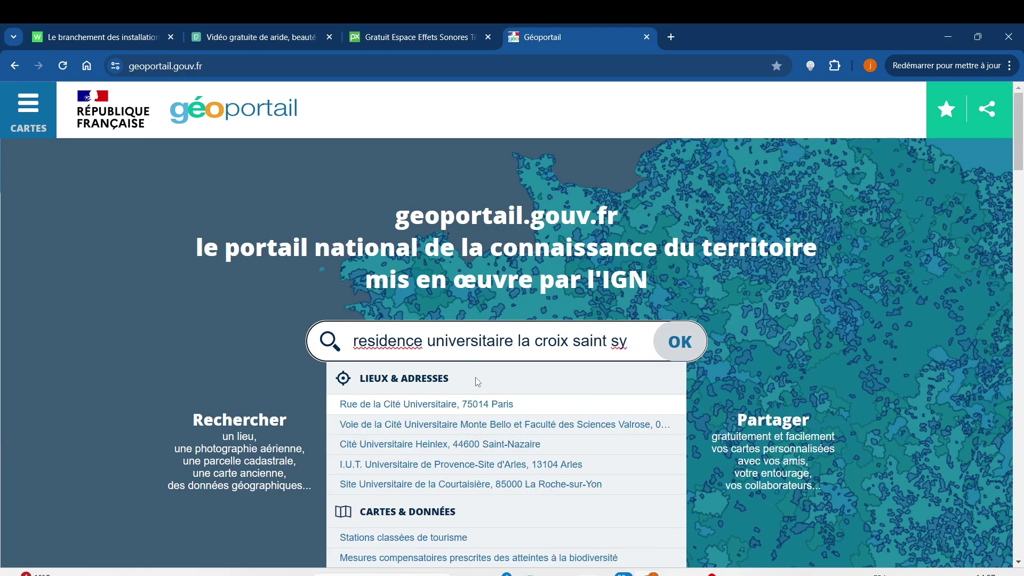
{"action": "type", "text": "lvere"}
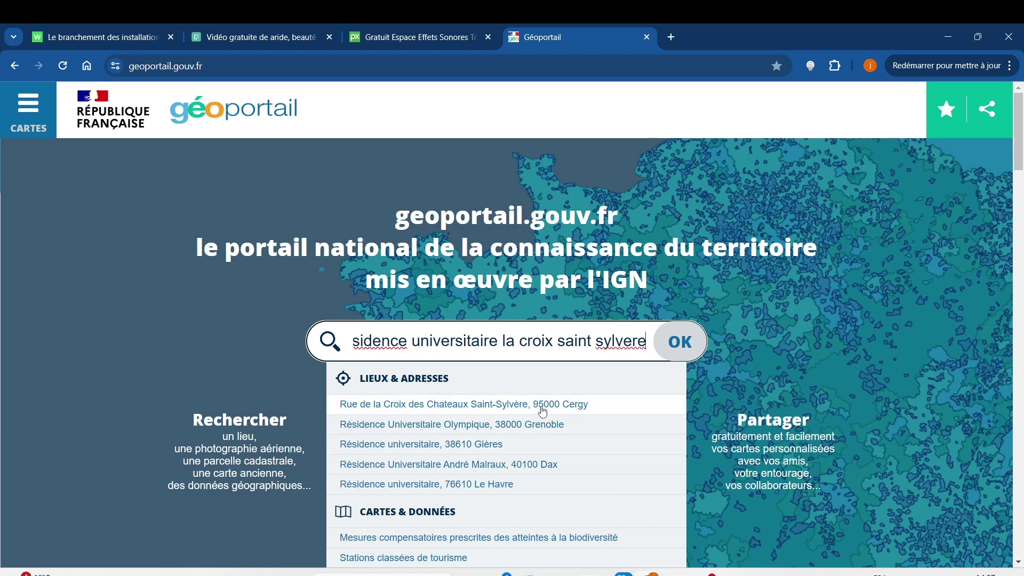
{"action": "left_click", "coordinate": [477, 408]}
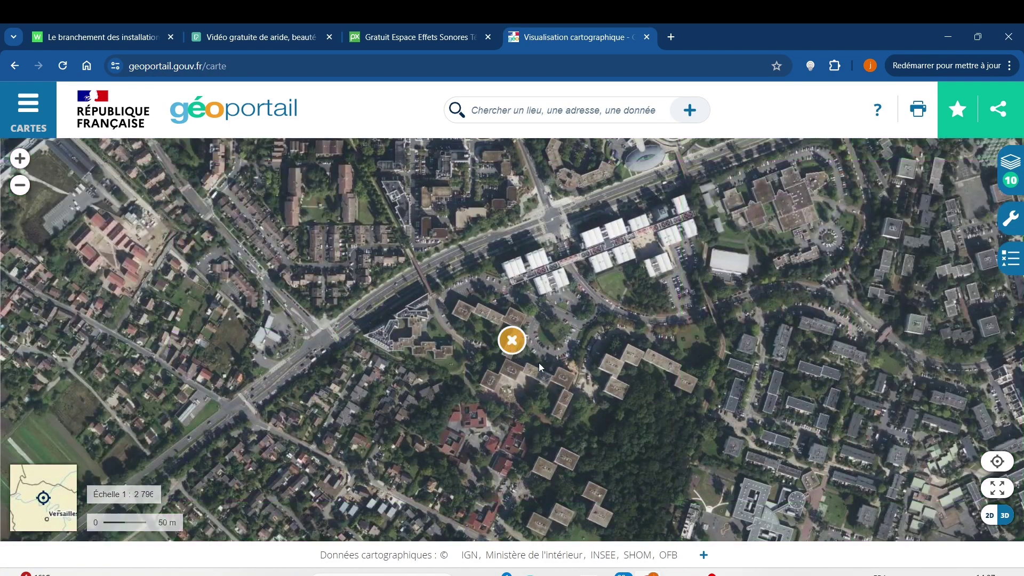
Examine the aerial imagery of the residence buildings and surroundings around the located marker.
{"action": "scroll", "coordinate": [536, 374], "scroll_direction": "up", "scroll_amount": 2}
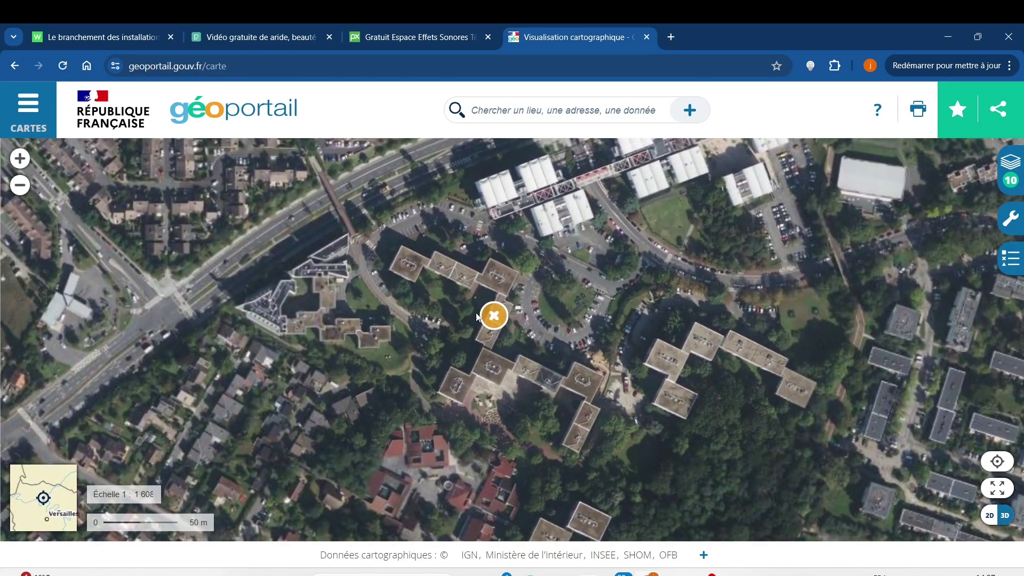
{"action": "scroll", "coordinate": [548, 338], "scroll_direction": "up", "scroll_amount": 1}
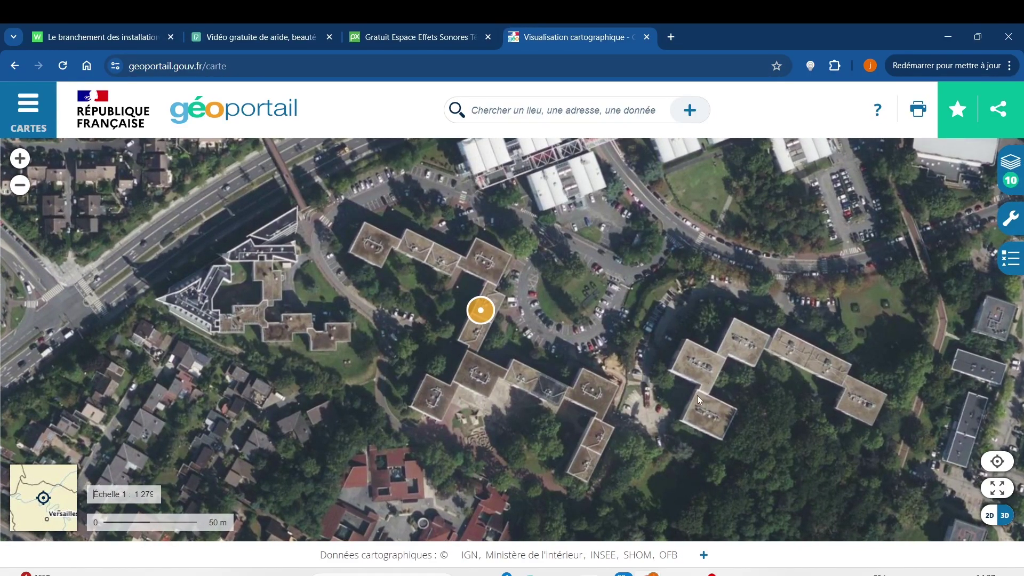
{"action": "scroll", "coordinate": [697, 395], "scroll_direction": "down", "scroll_amount": 1}
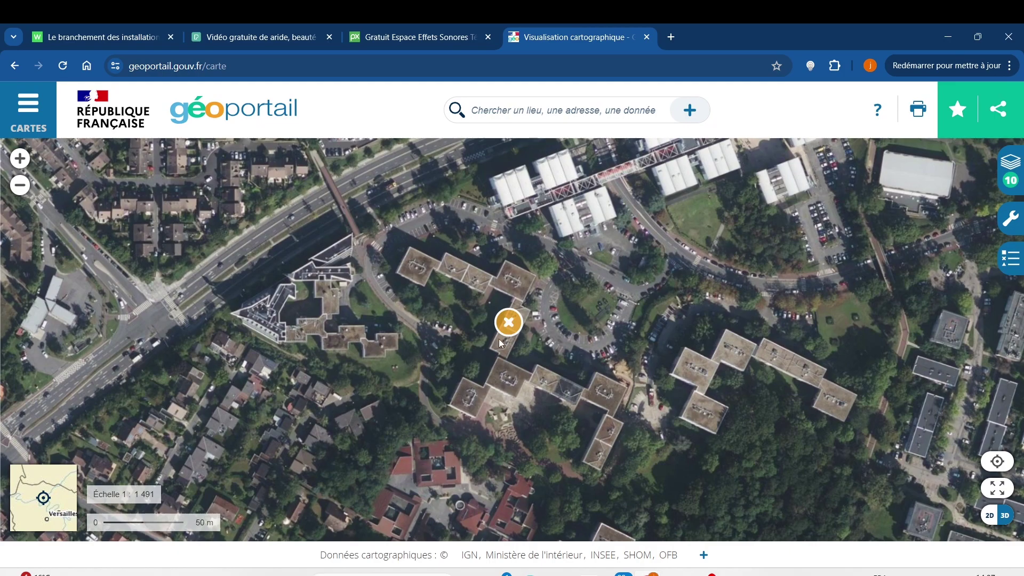
{"action": "scroll", "coordinate": [702, 362], "scroll_direction": "down", "scroll_amount": 1}
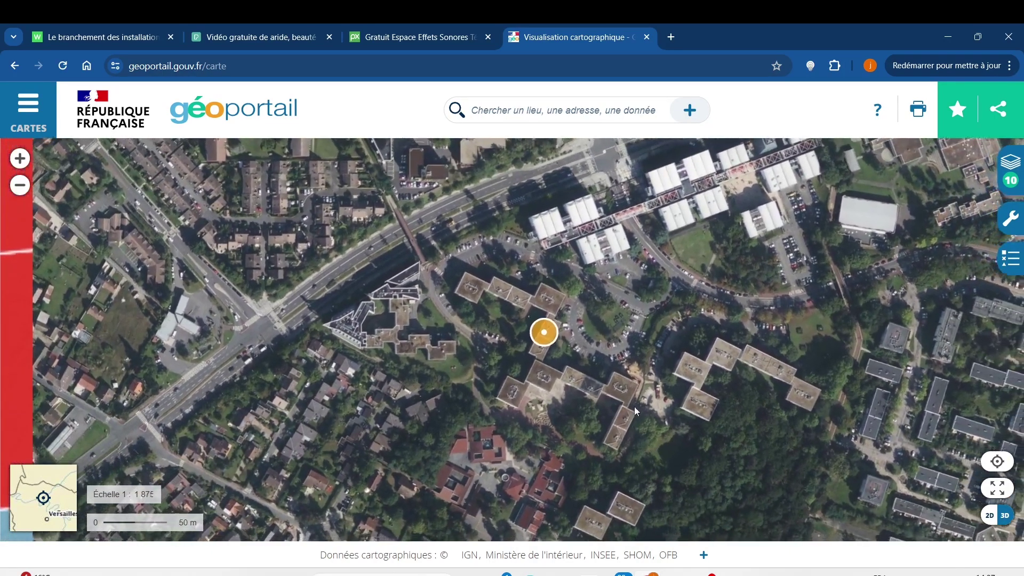
{"action": "left_click_drag", "start_coordinate": [634, 406], "coordinate": [584, 289]}
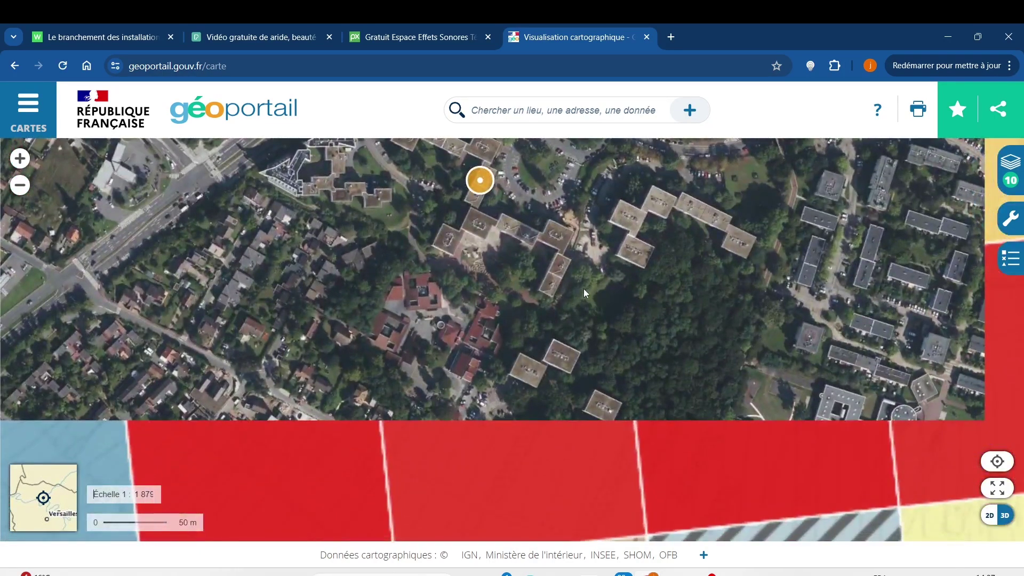
{"action": "mouse_move", "coordinate": [552, 254]}
{"action": "left_mouse_down"}
{"action": "mouse_move", "coordinate": [546, 382]}
{"action": "mouse_move", "coordinate": [490, 392]}
{"action": "left_mouse_up"}
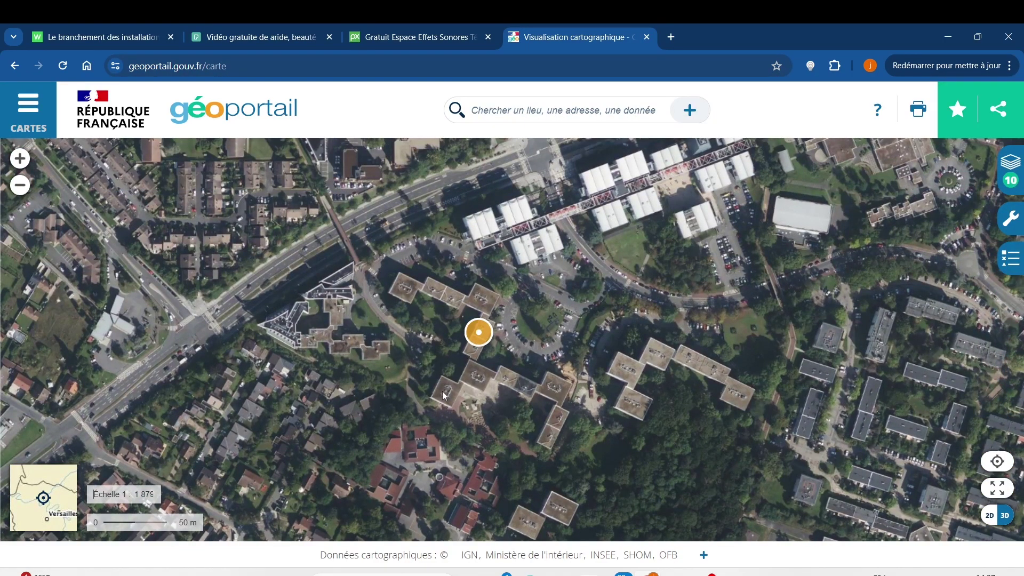
{"action": "scroll", "coordinate": [354, 321], "scroll_direction": "up", "scroll_amount": 1}
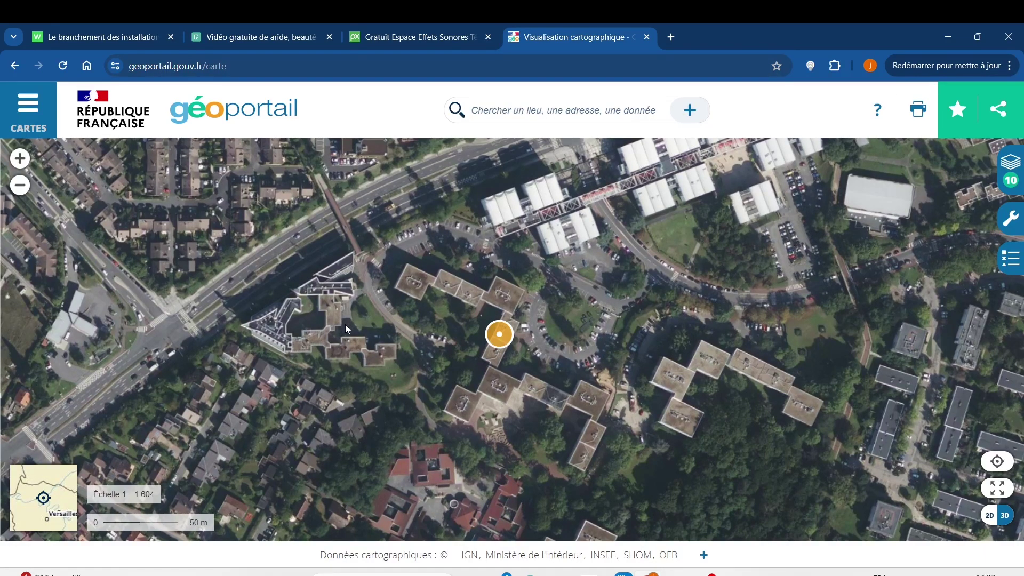
Get the address and coordinates of the spot just beside the marker, then copy its street, postcode and city.
{"action": "right_click", "coordinate": [532, 348]}
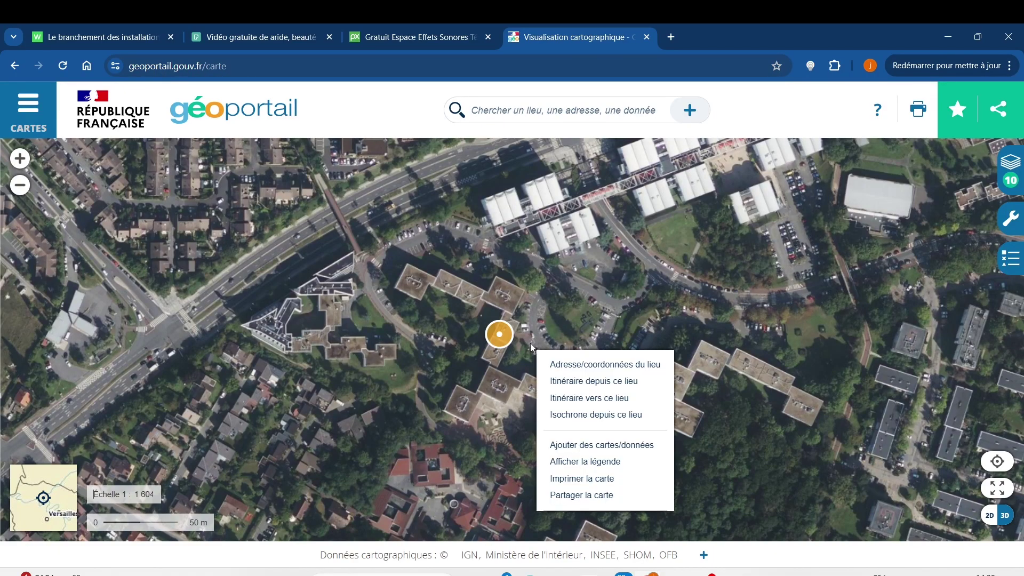
{"action": "left_click", "coordinate": [559, 367]}
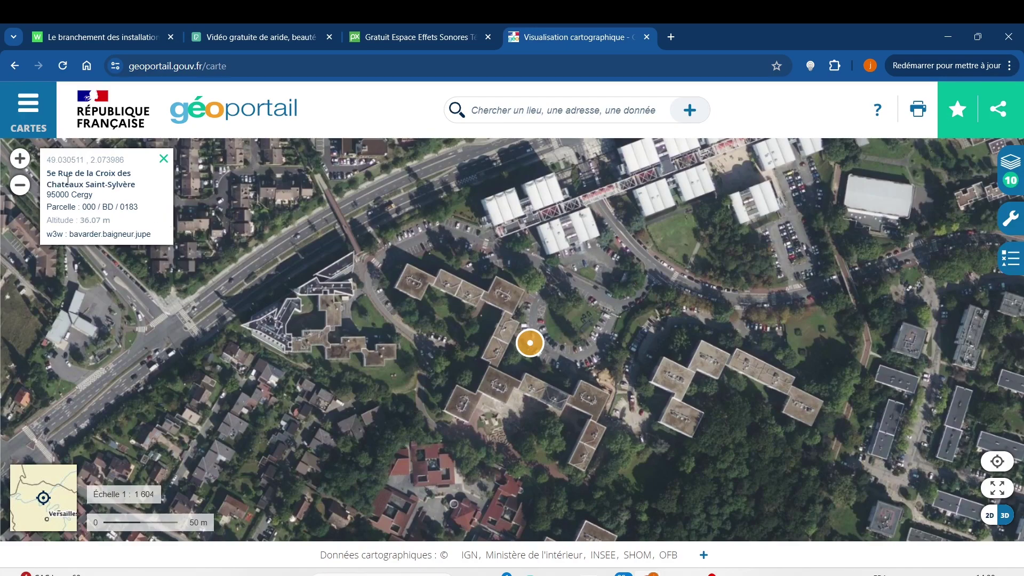
{"action": "left_click_drag", "start_coordinate": [47, 172], "coordinate": [137, 195]}
{"action": "key", "text": "ctrl+c"}
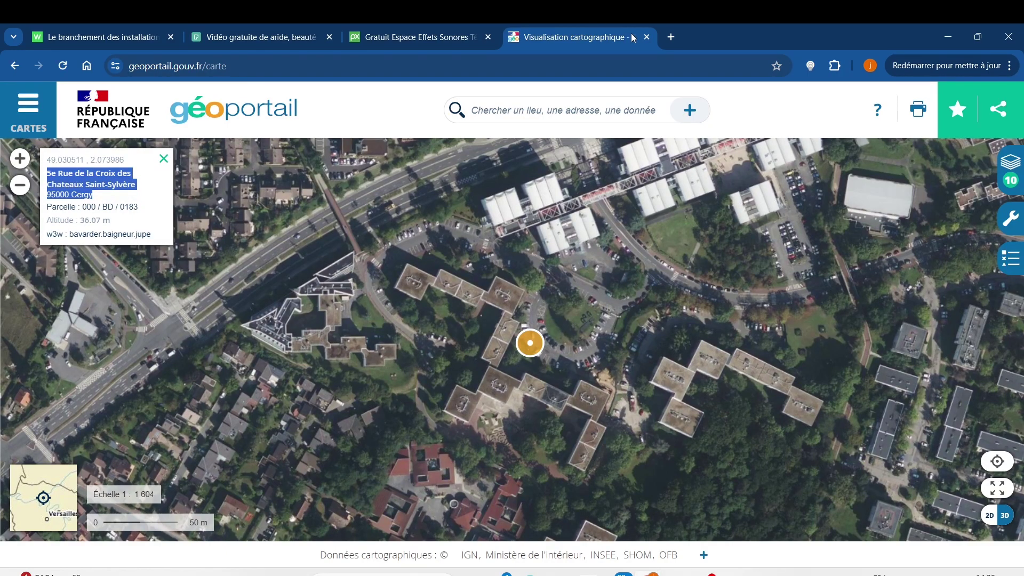
Search Google in a new tab for the copied address, put on one line and followed by "INSEE".
{"action": "left_click", "coordinate": [675, 39]}
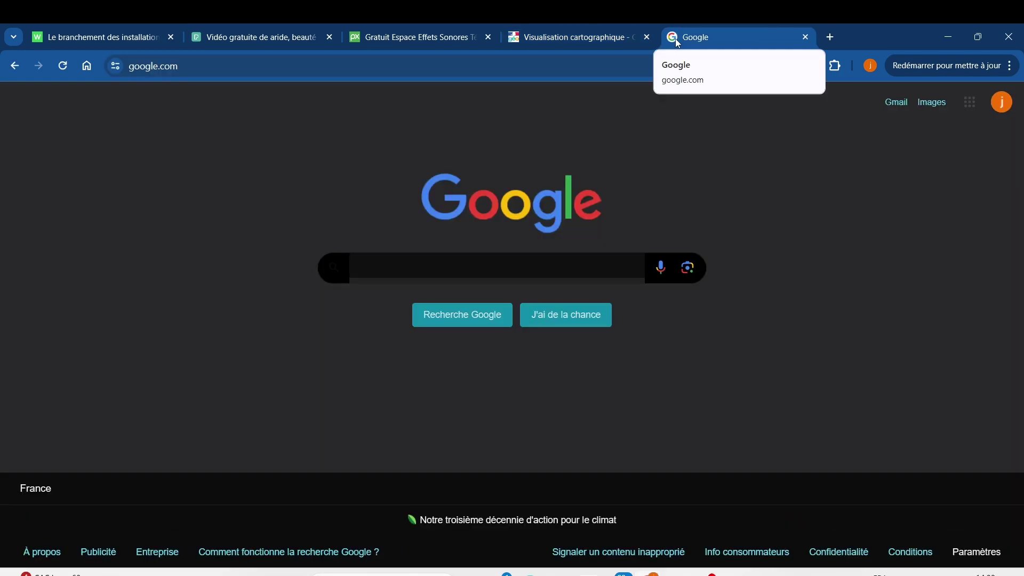
{"action": "key", "text": "ctrl+v"}
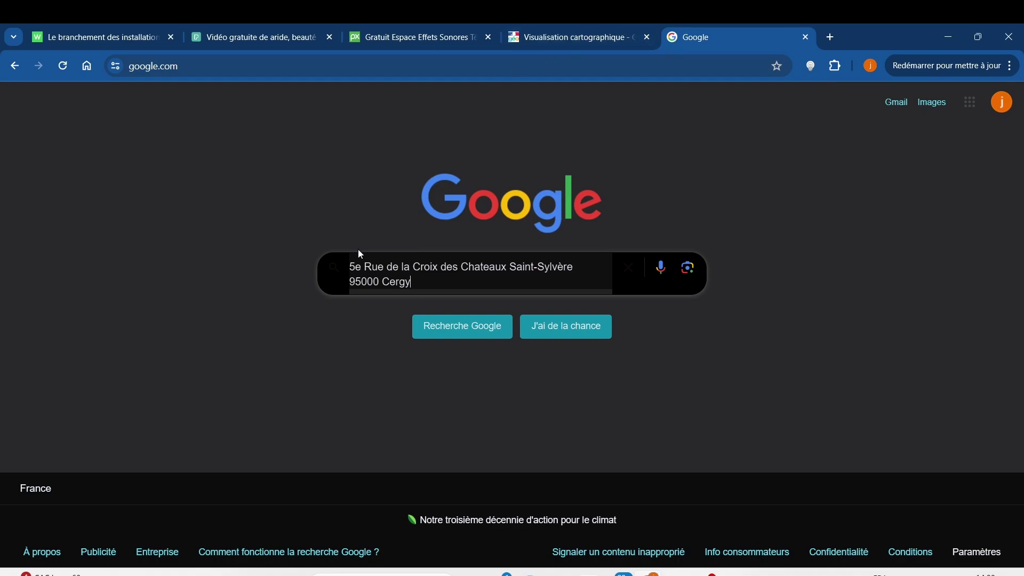
{"action": "left_click", "coordinate": [354, 282]}
{"action": "key", "text": "BackSpace"}
{"action": "type", "text": "Cergy"}
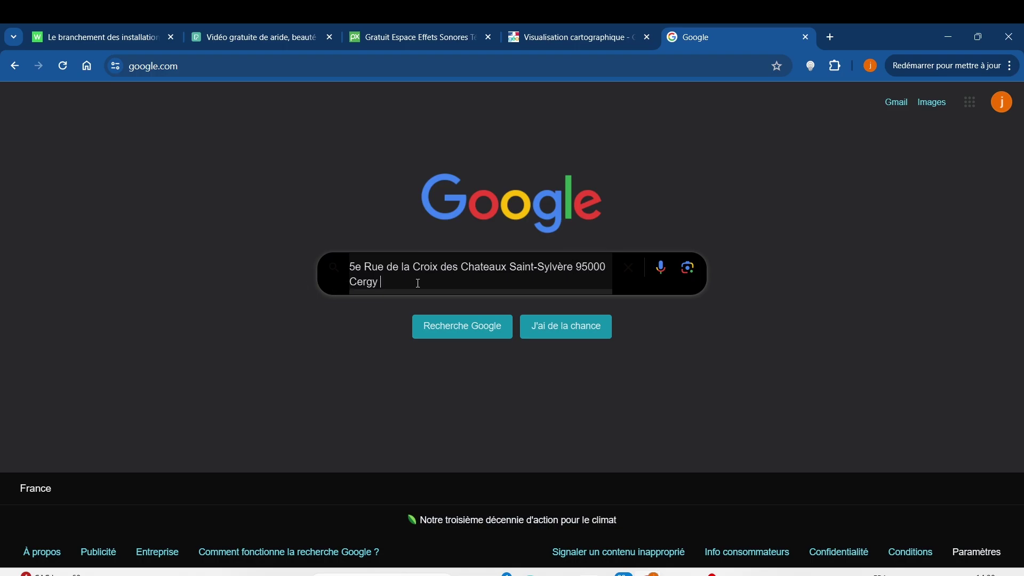
{"action": "type", "text": " INSEE"}
{"action": "key", "text": "Return"}
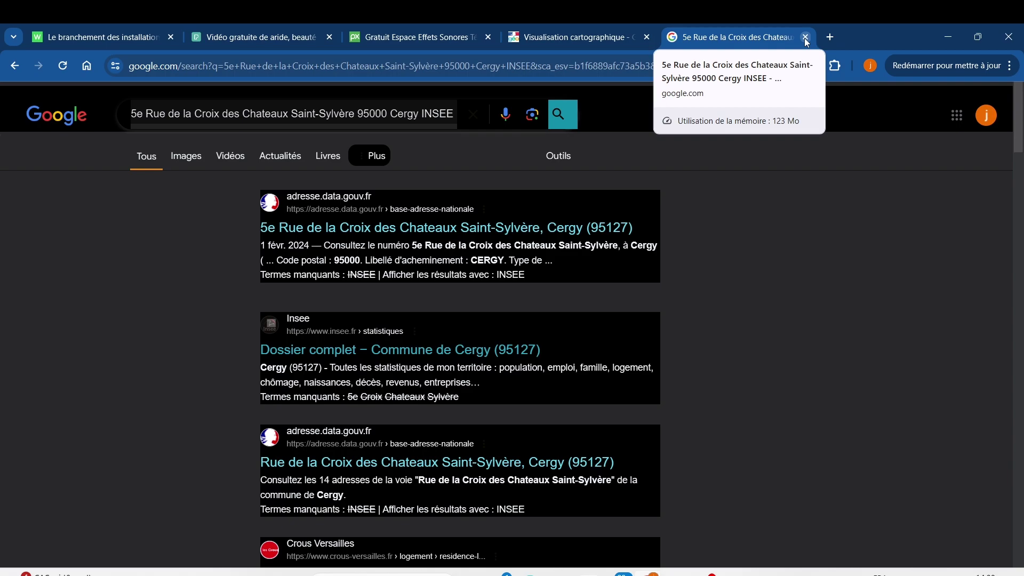
Search for cadastre.data.gouv in another new tab and open the Données cadastrales ouvertes site.
{"action": "left_click", "coordinate": [834, 37]}
{"action": "type", "text": "cad"}
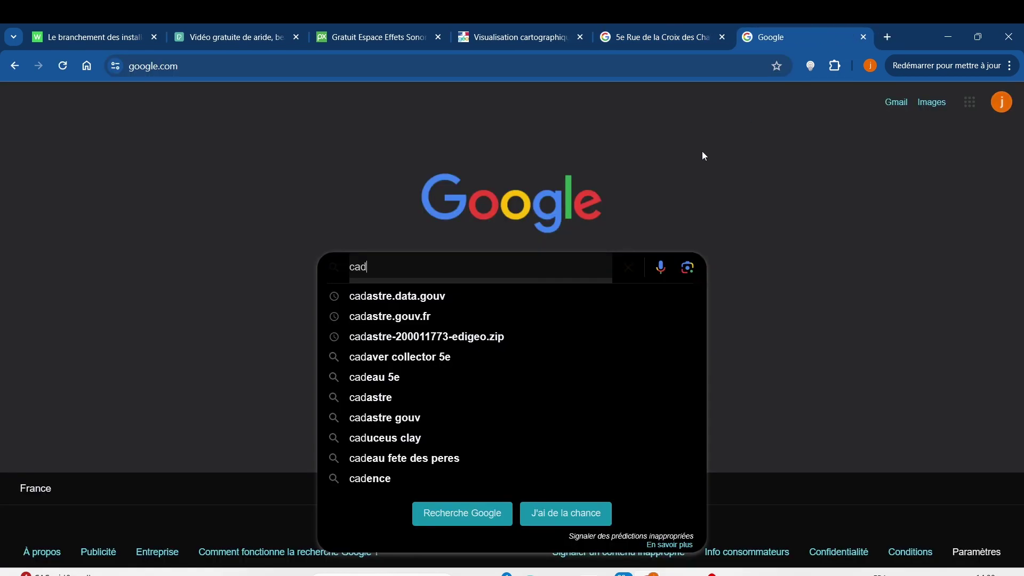
{"action": "left_click", "coordinate": [425, 297]}
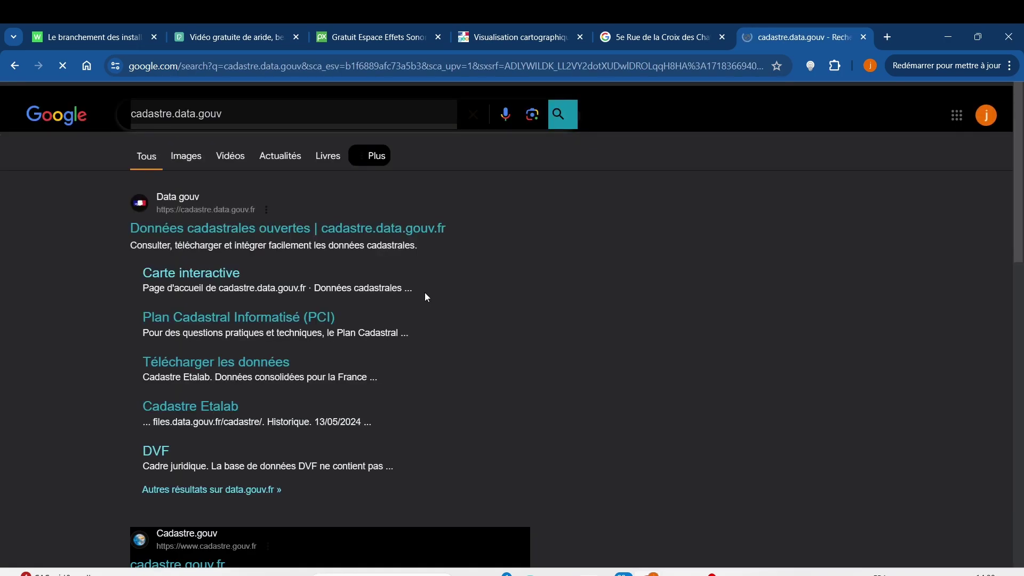
{"action": "left_click", "coordinate": [400, 228]}
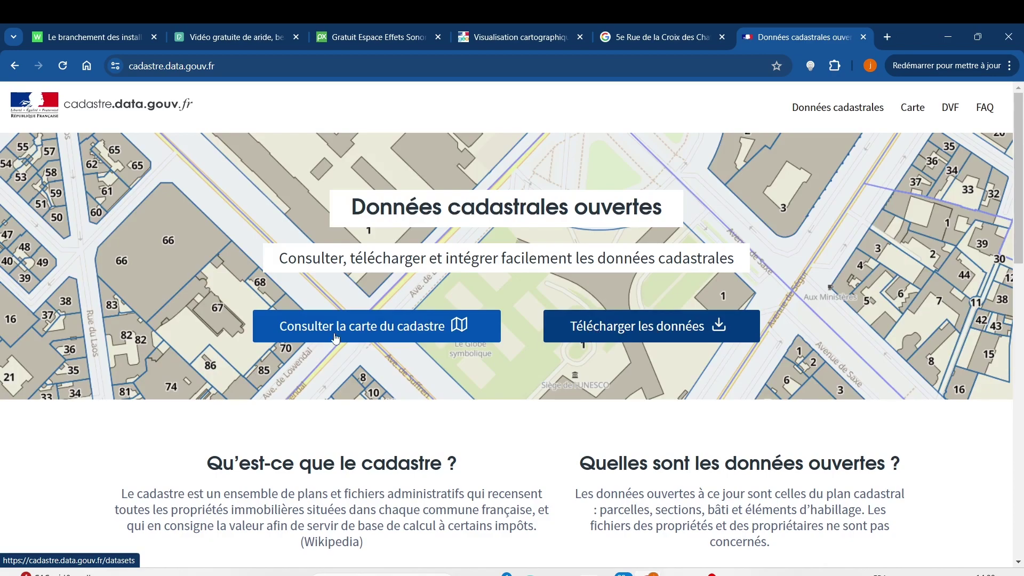
Open the Plan Cadastral Informatisé (PCI) page from the data downloads and review its coverage and available formats.
{"action": "left_click", "coordinate": [610, 332]}
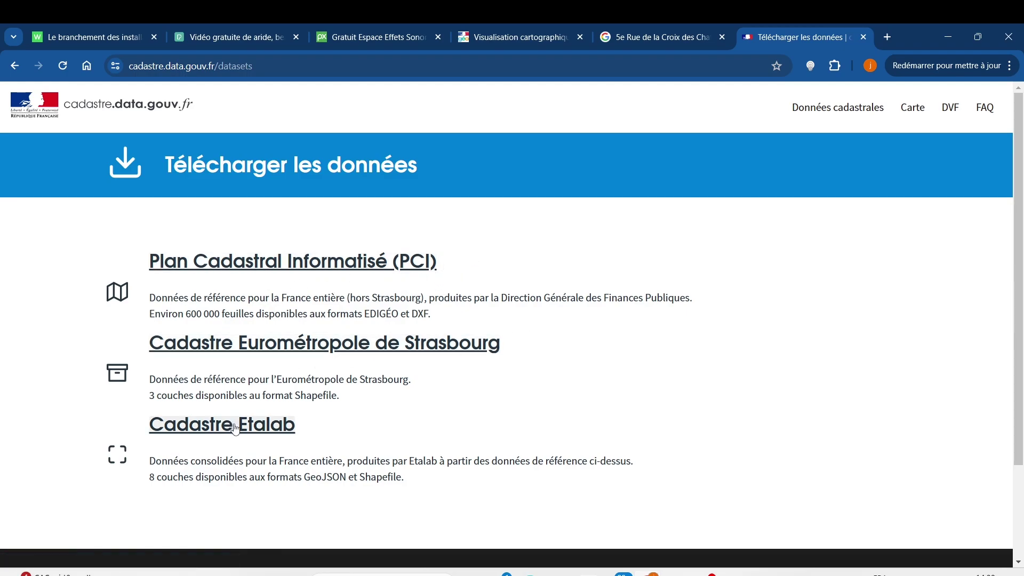
{"action": "left_click", "coordinate": [287, 262]}
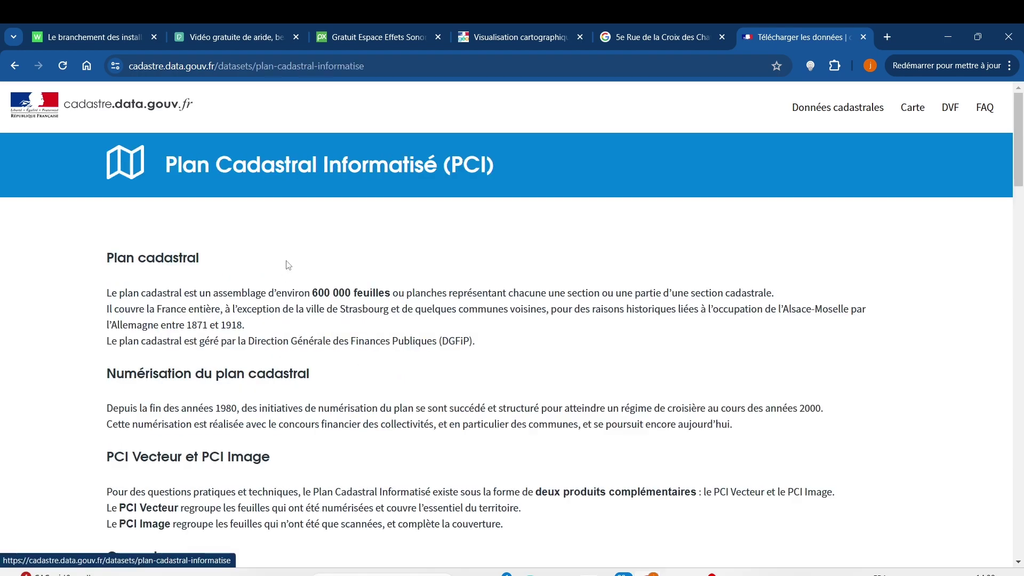
{"action": "scroll", "coordinate": [299, 251], "scroll_direction": "down", "scroll_amount": 8}
{"action": "scroll", "coordinate": [302, 248], "scroll_direction": "down", "scroll_amount": 3}
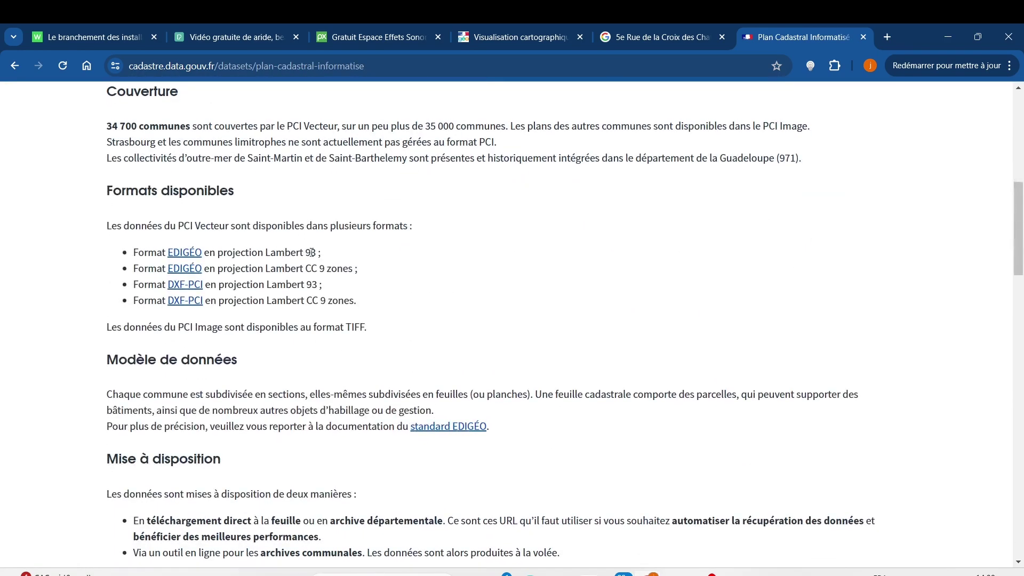
{"action": "scroll", "coordinate": [194, 232], "scroll_direction": "up", "scroll_amount": 10}
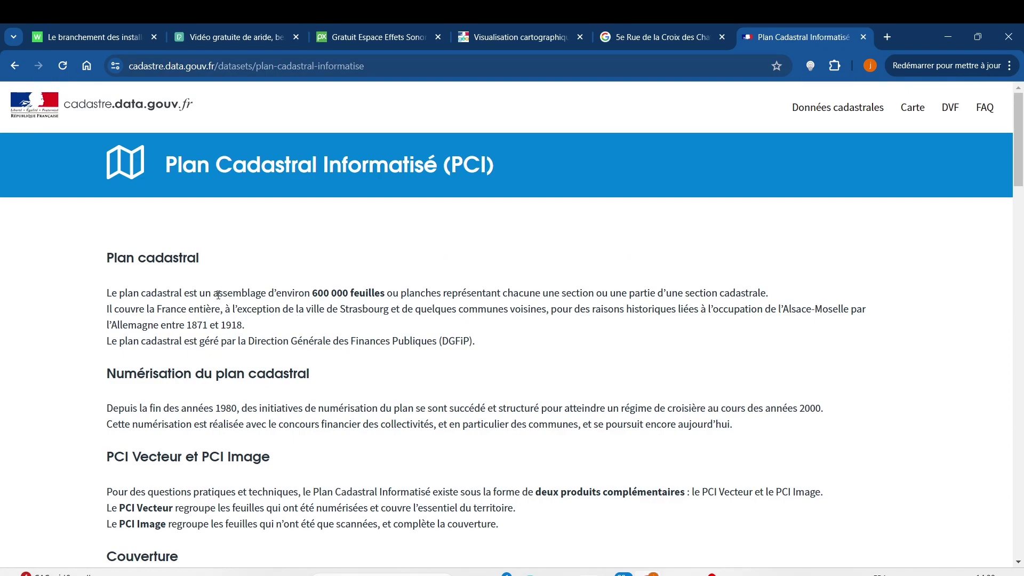
{"action": "scroll", "coordinate": [219, 295], "scroll_direction": "down", "scroll_amount": 3}
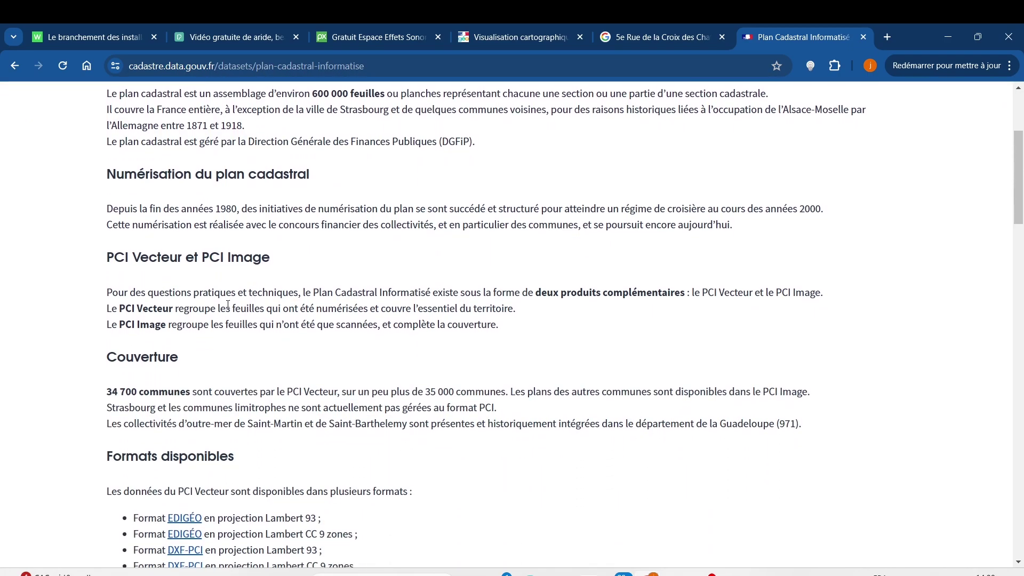
Review the available formats and open the per-sheet (par feuille) downloads for Format DXF-PCI (CC 9 zones) of the 1er avril 2024 vintage.
{"action": "scroll", "coordinate": [294, 312], "scroll_direction": "down", "scroll_amount": 2}
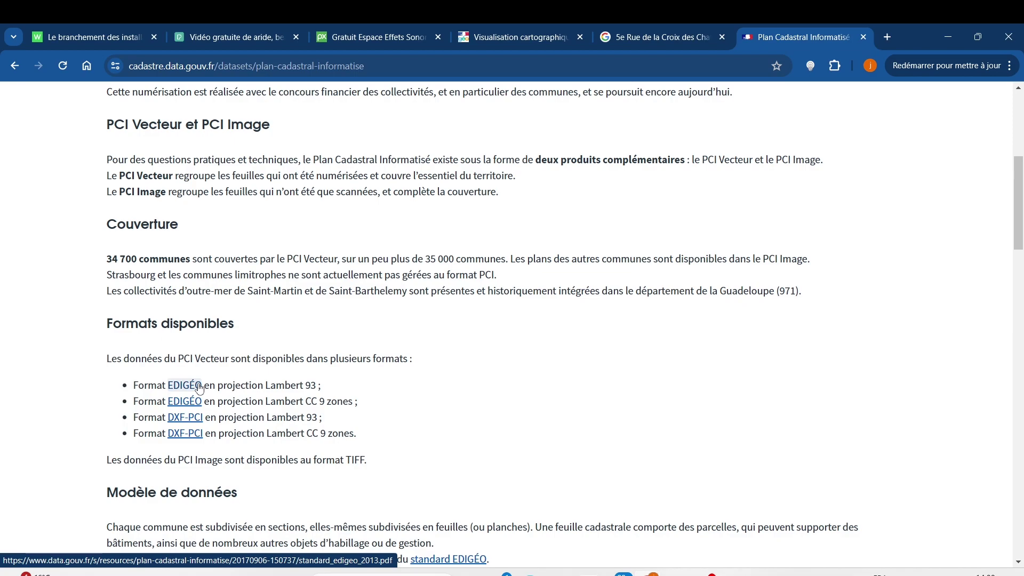
{"action": "scroll", "coordinate": [199, 388], "scroll_direction": "down", "scroll_amount": 10}
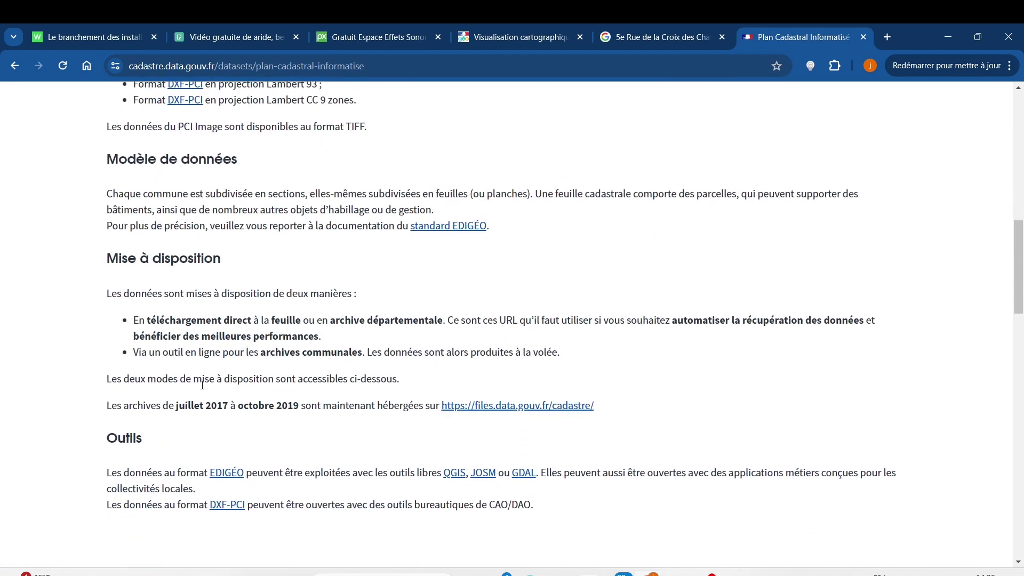
{"action": "scroll", "coordinate": [198, 278], "scroll_direction": "up", "scroll_amount": 9}
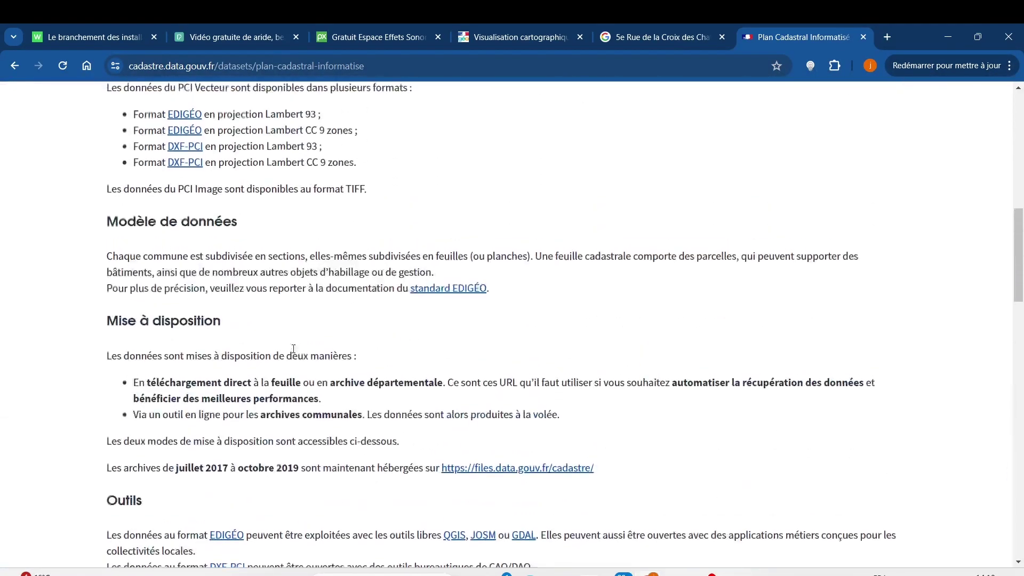
{"action": "scroll", "coordinate": [198, 278], "scroll_direction": "up", "scroll_amount": 1}
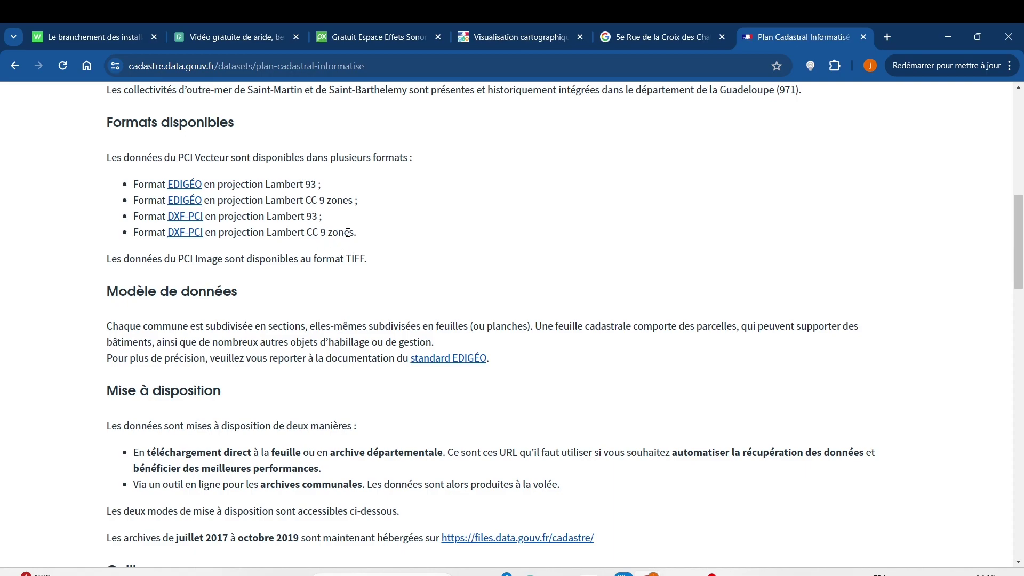
{"action": "scroll", "coordinate": [348, 233], "scroll_direction": "down", "scroll_amount": 12}
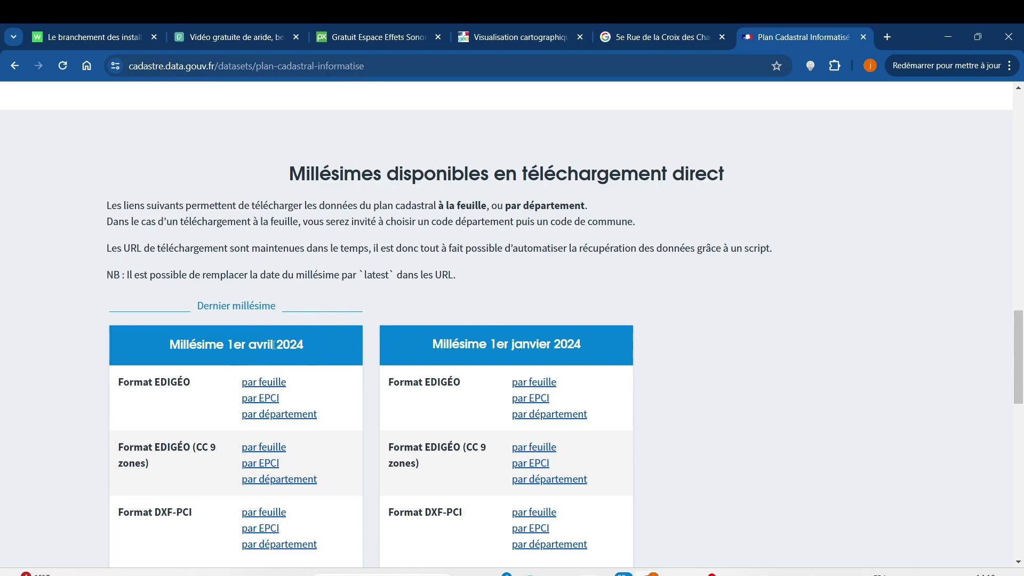
{"action": "scroll", "coordinate": [288, 357], "scroll_direction": "down", "scroll_amount": 6}
{"action": "scroll", "coordinate": [306, 250], "scroll_direction": "up", "scroll_amount": 4}
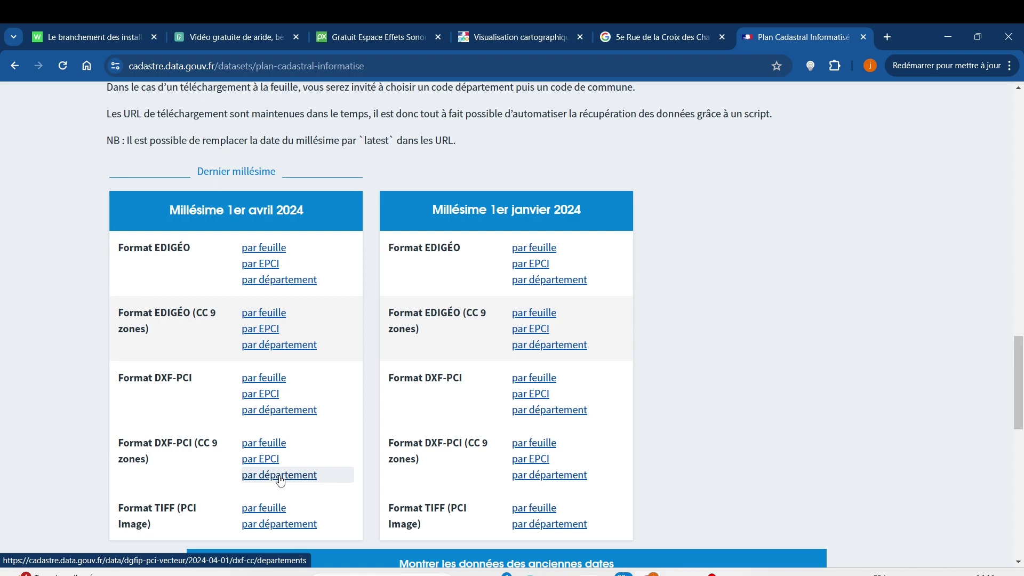
{"action": "left_click", "coordinate": [266, 446]}
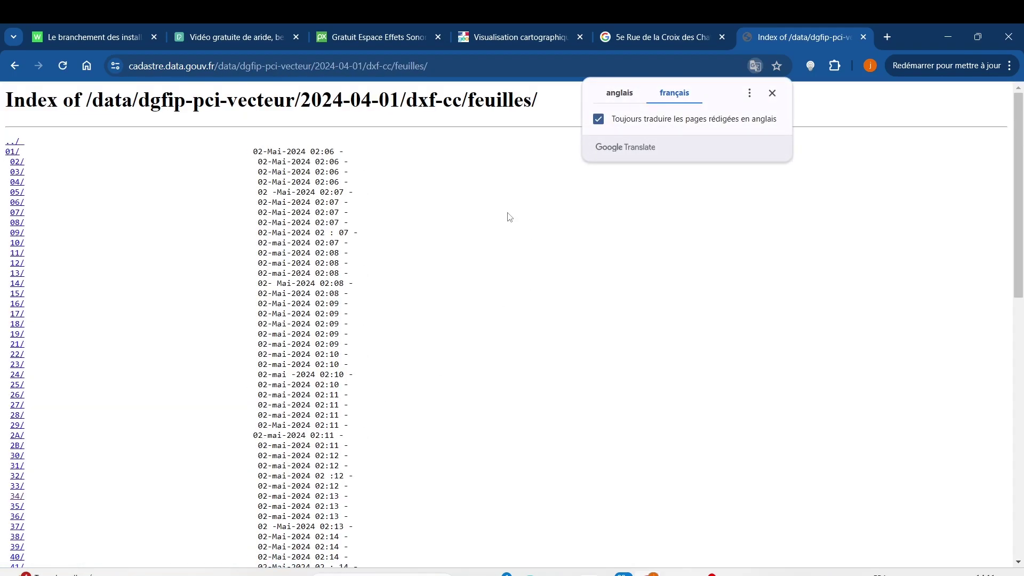
Look through the department folders and check the department digits of the residence's postcode on the Géoportail map.
{"action": "scroll", "coordinate": [122, 300], "scroll_direction": "down", "scroll_amount": 10}
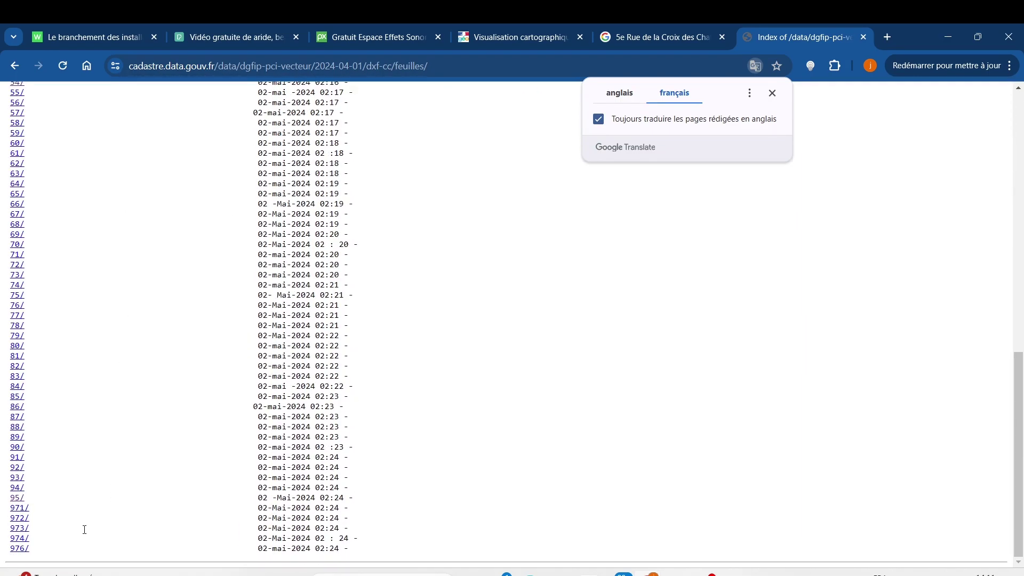
{"action": "scroll", "coordinate": [101, 497], "scroll_direction": "up", "scroll_amount": 5}
{"action": "scroll", "coordinate": [59, 290], "scroll_direction": "down", "scroll_amount": 6}
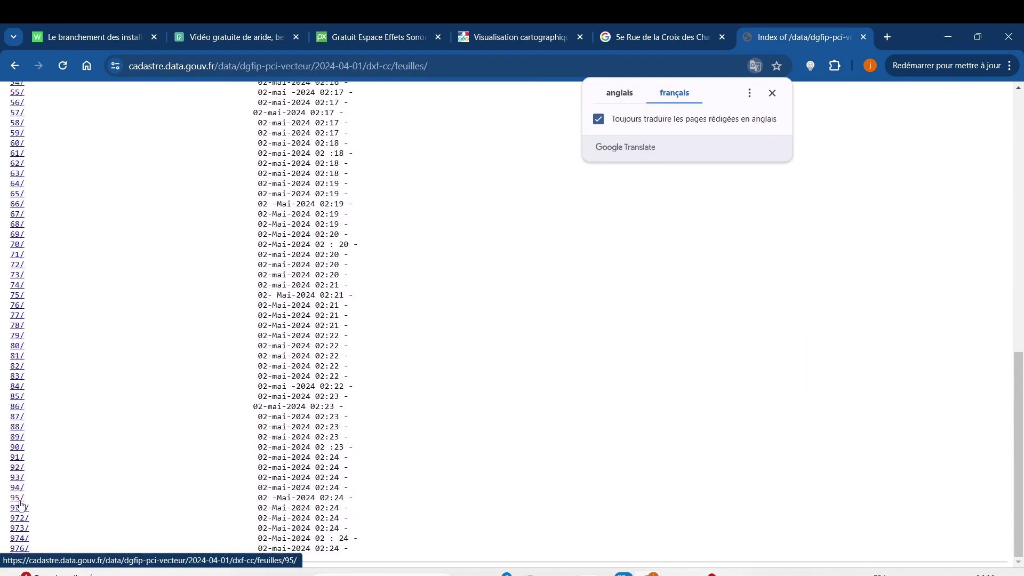
{"action": "left_click", "coordinate": [510, 38]}
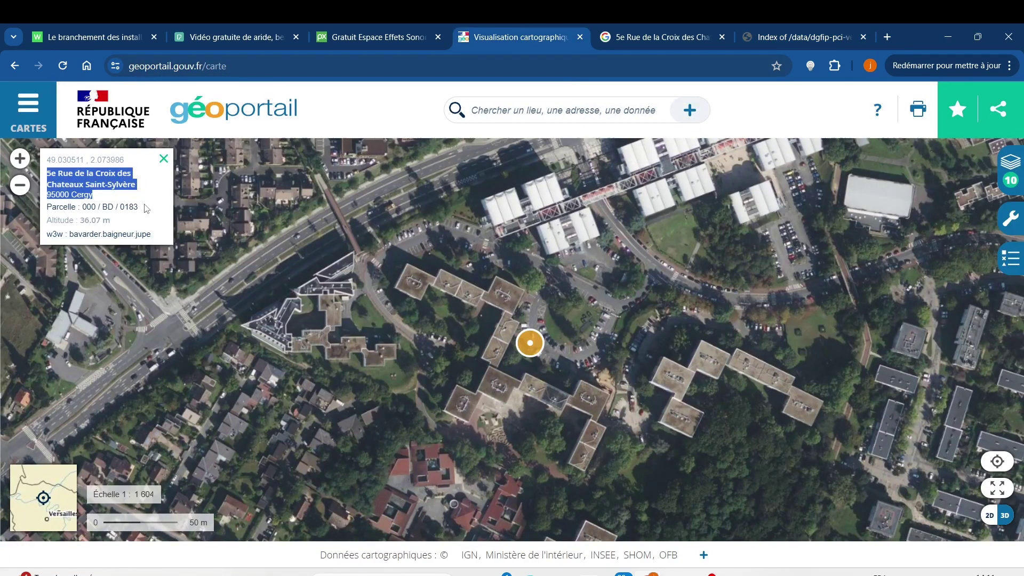
{"action": "left_click", "coordinate": [130, 201]}
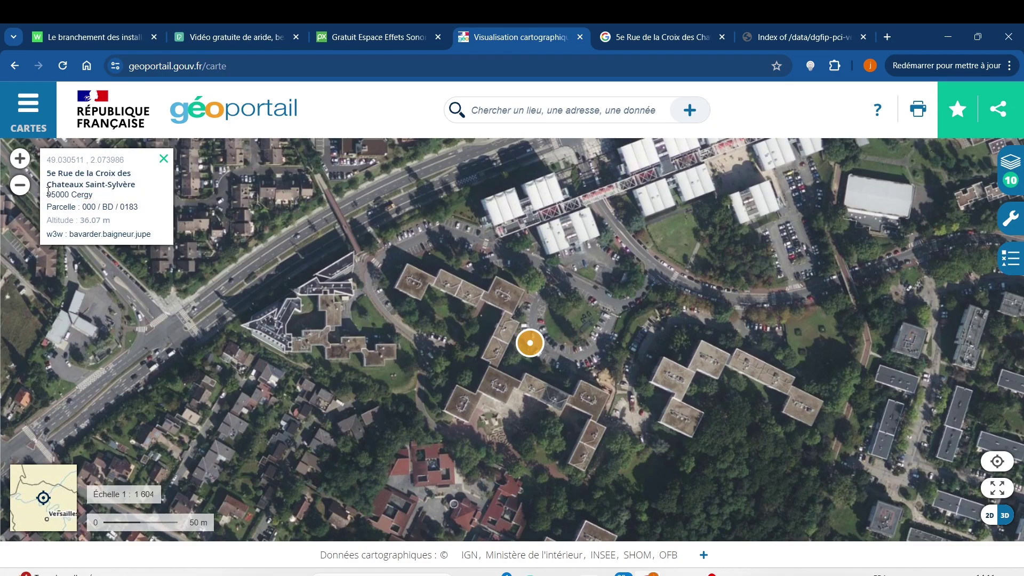
{"action": "left_click_drag", "start_coordinate": [49, 192], "coordinate": [56, 195]}
Return to the sheet index, search the page for 95 and open that department's folder.
{"action": "left_click", "coordinate": [807, 37]}
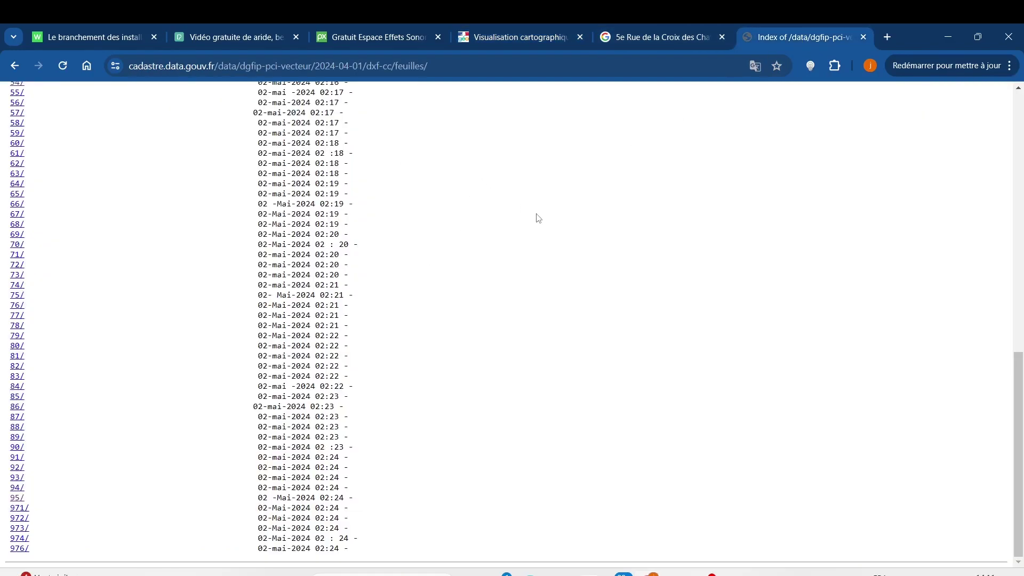
{"action": "key", "text": "ctrl+f"}
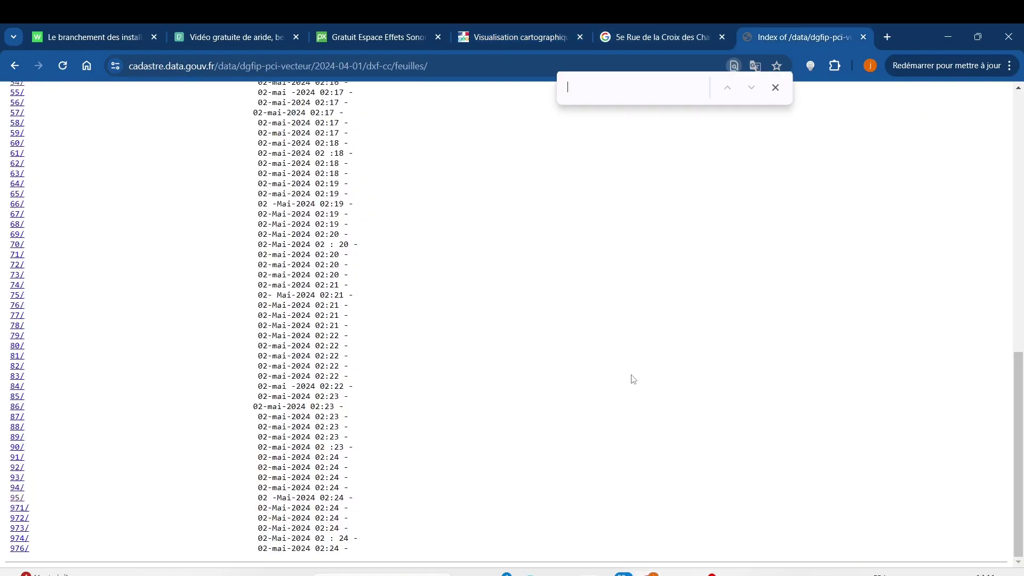
{"action": "type", "text": "95"}
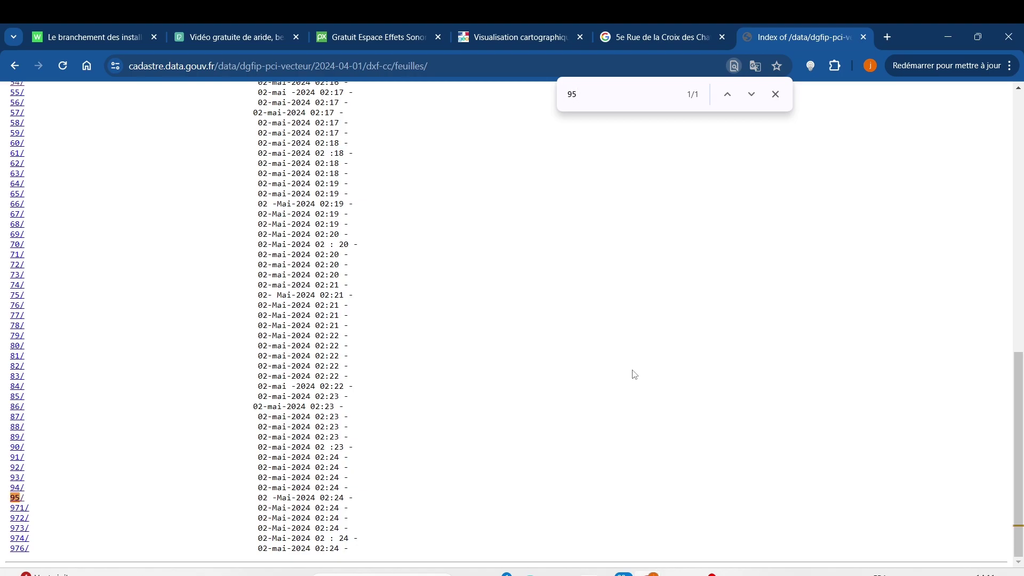
{"action": "left_click", "coordinate": [776, 94]}
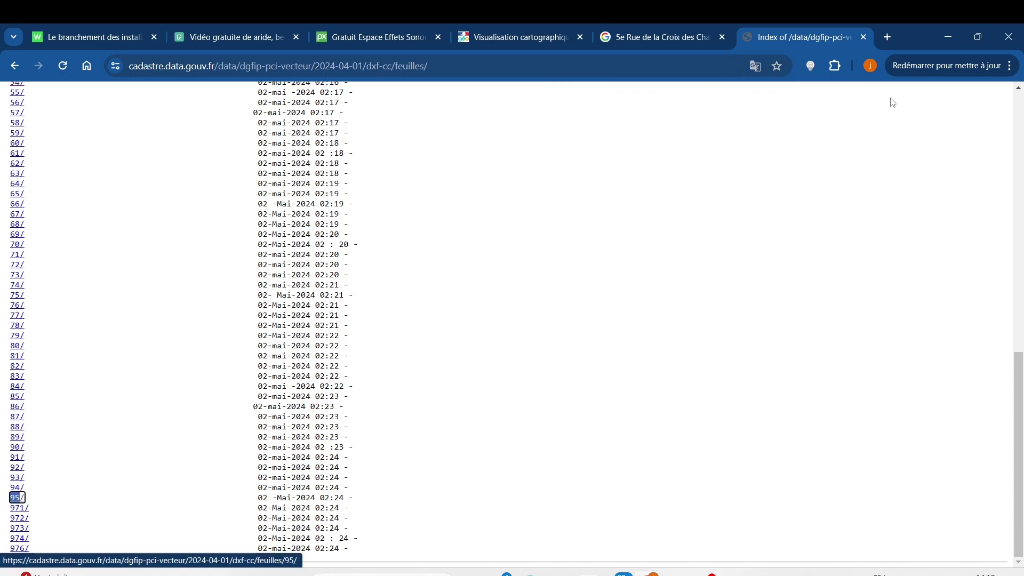
{"action": "left_click", "coordinate": [1010, 67]}
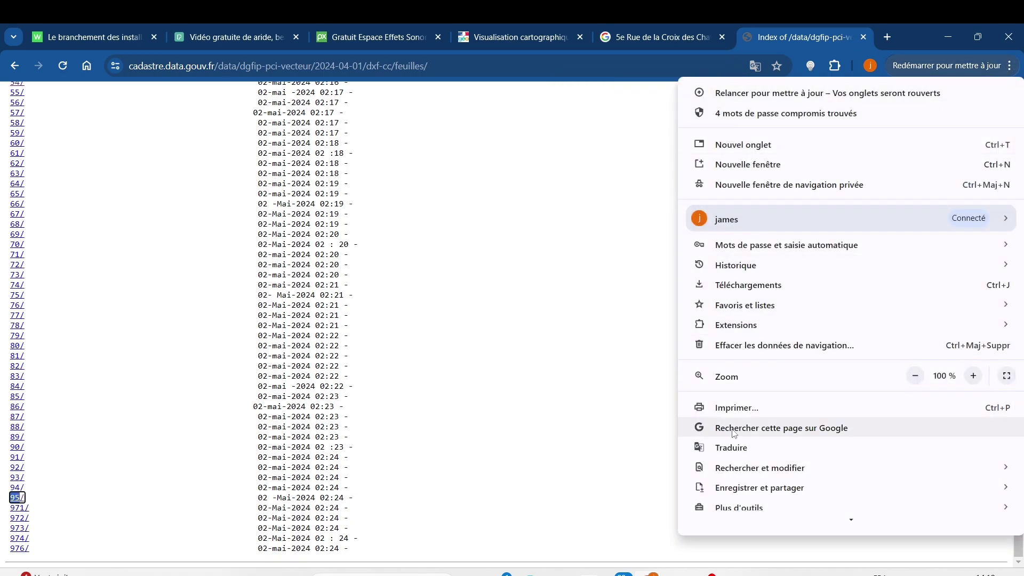
{"action": "mouse_move", "coordinate": [736, 468]}
{"action": "left_click", "coordinate": [592, 468]}
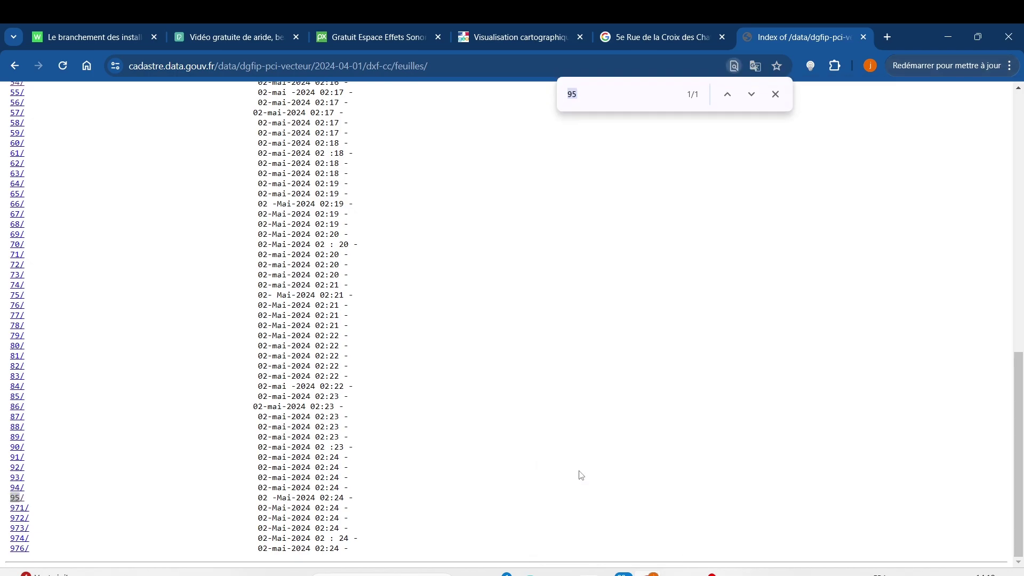
{"action": "type", "text": "95"}
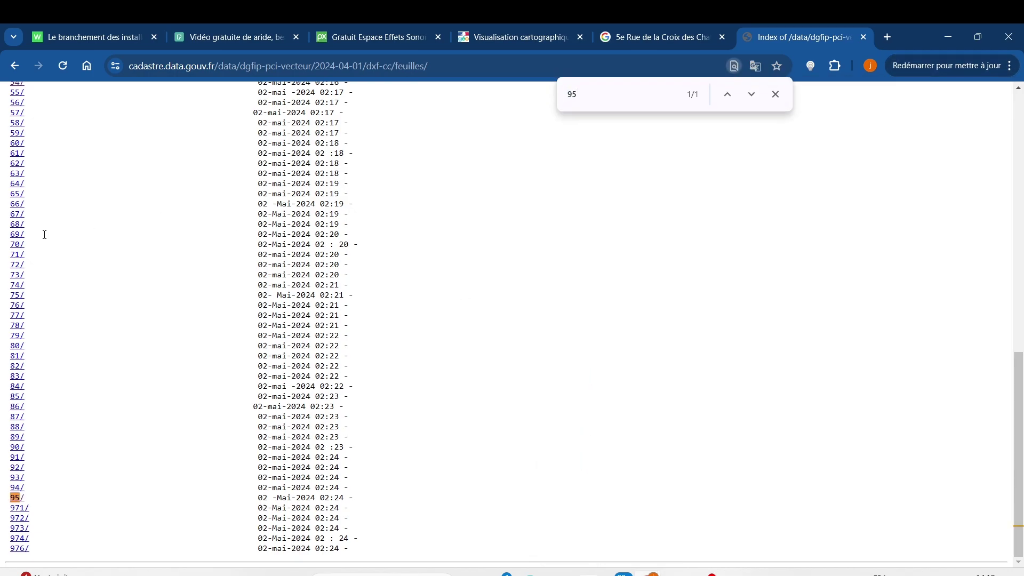
{"action": "left_click", "coordinate": [17, 499]}
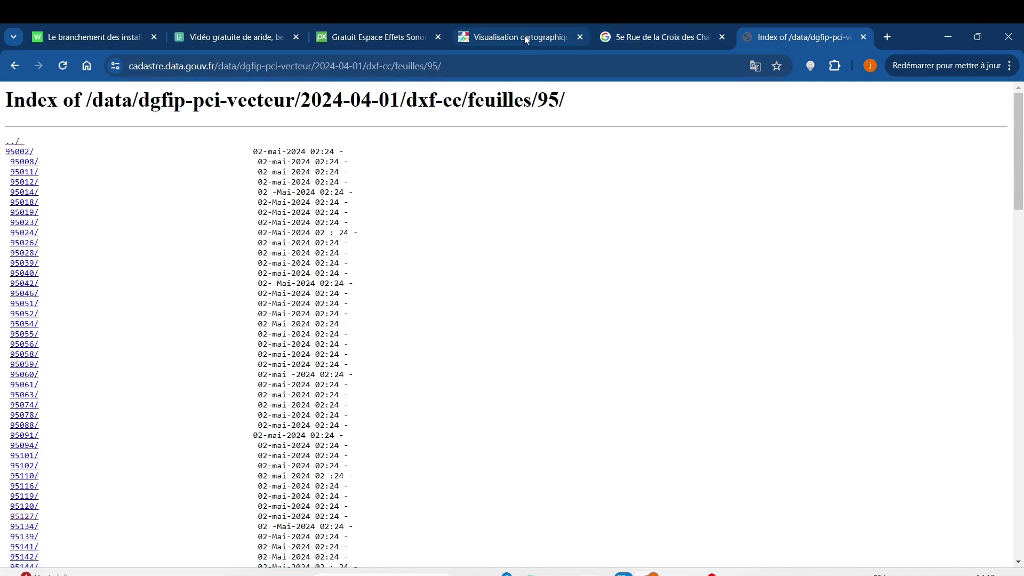
Check Cergy's INSEE code in the Google results, then open the commune folder 95127 in the cadastre index.
{"action": "left_click", "coordinate": [620, 33]}
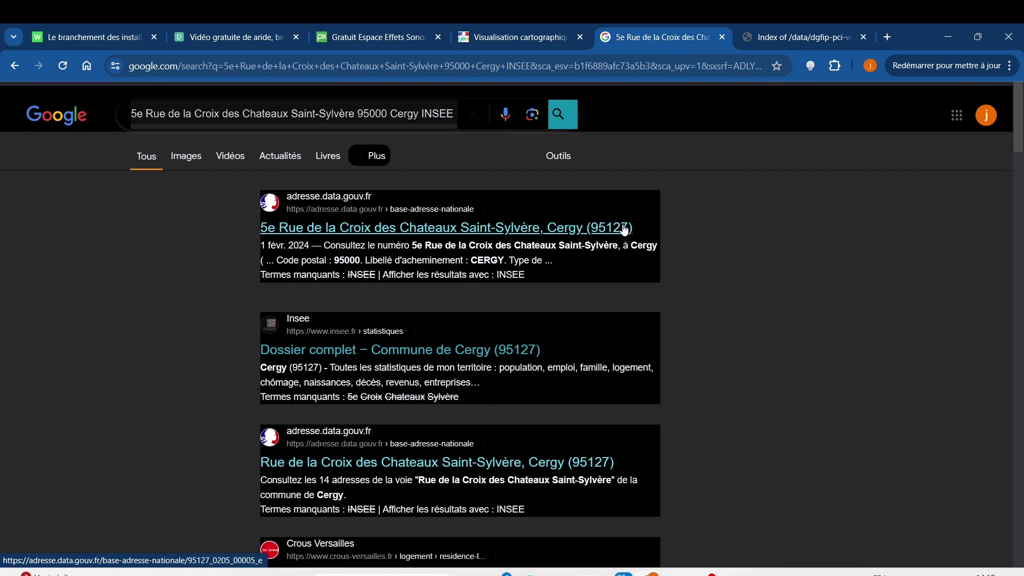
{"action": "left_click", "coordinate": [515, 38]}
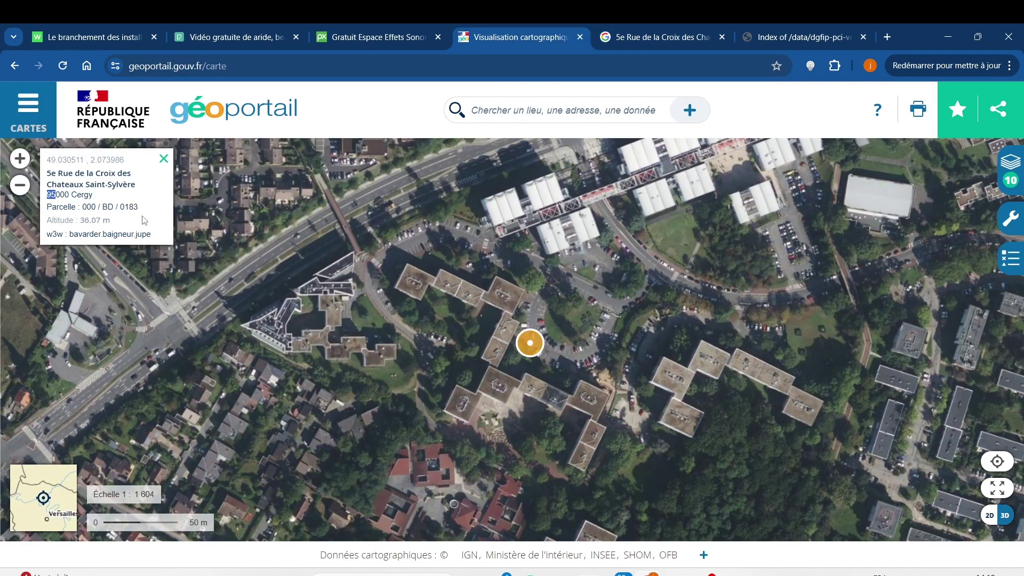
{"action": "left_click", "coordinate": [643, 39]}
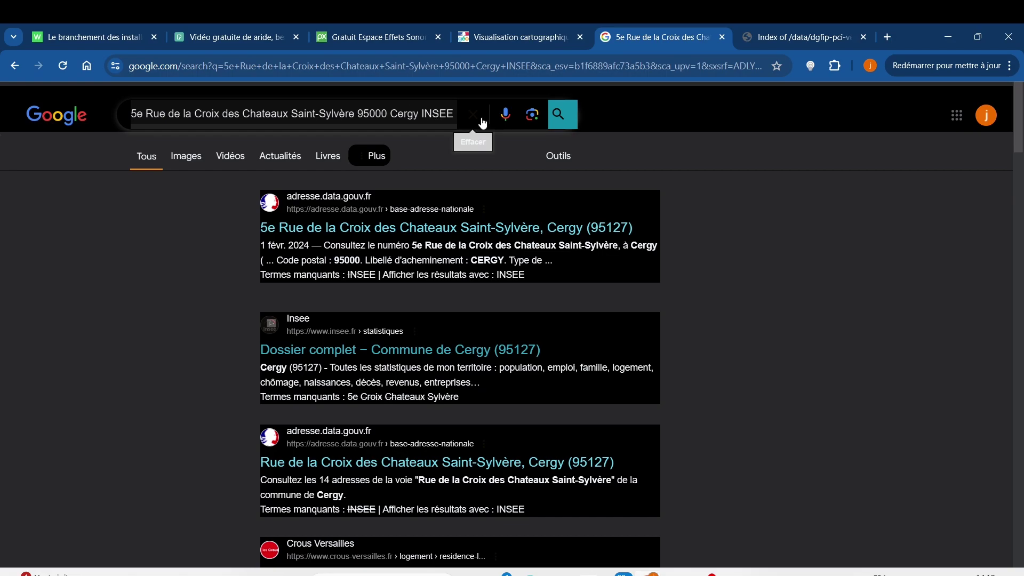
{"action": "left_click", "coordinate": [801, 37]}
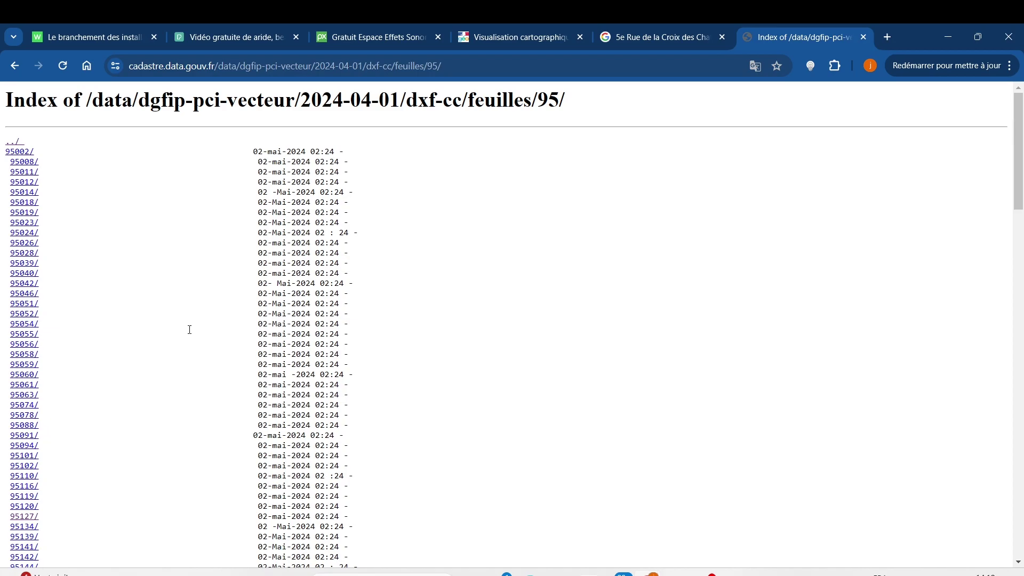
{"action": "left_click", "coordinate": [24, 518]}
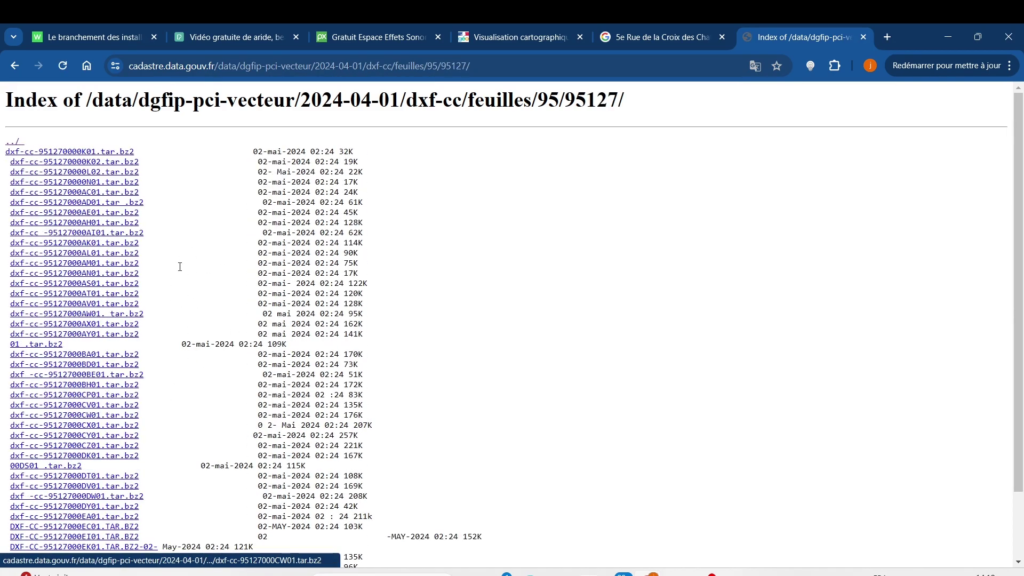
Look through the commune's sheet archives and check the residence's parcel reference on the Géoportail map.
{"action": "scroll", "coordinate": [160, 262], "scroll_direction": "down", "scroll_amount": 3}
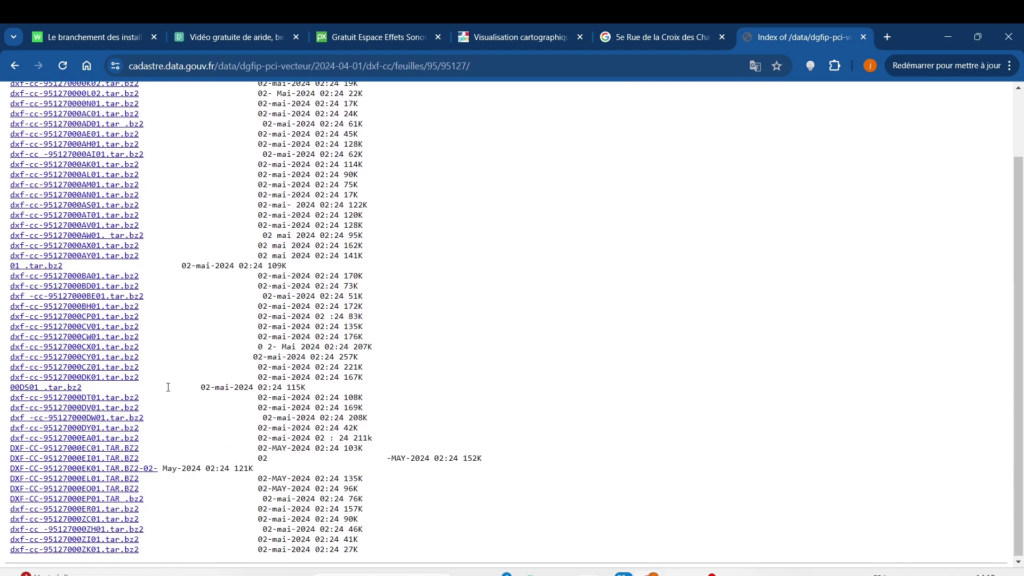
{"action": "scroll", "coordinate": [168, 386], "scroll_direction": "up", "scroll_amount": 3}
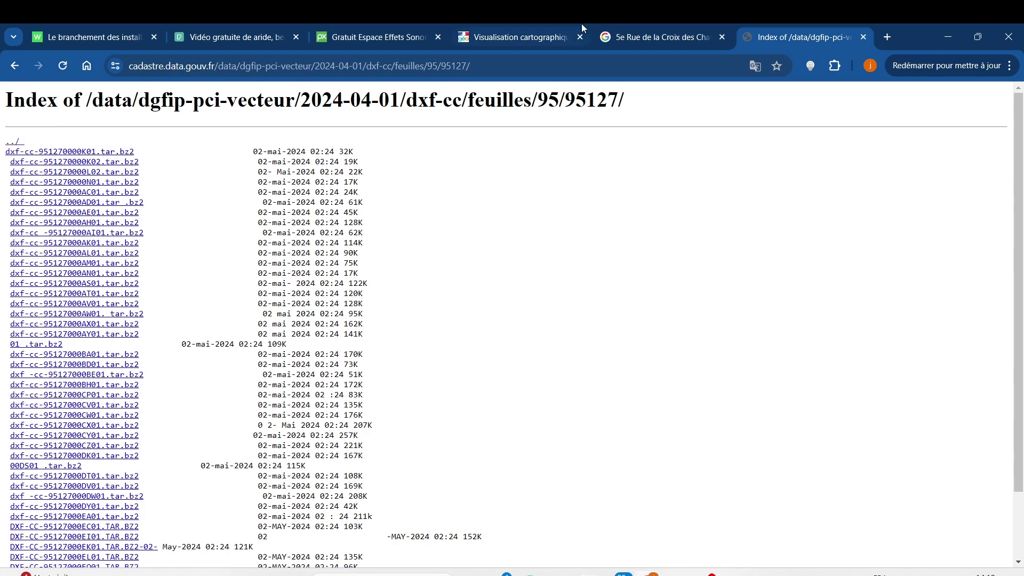
{"action": "left_click", "coordinate": [539, 38]}
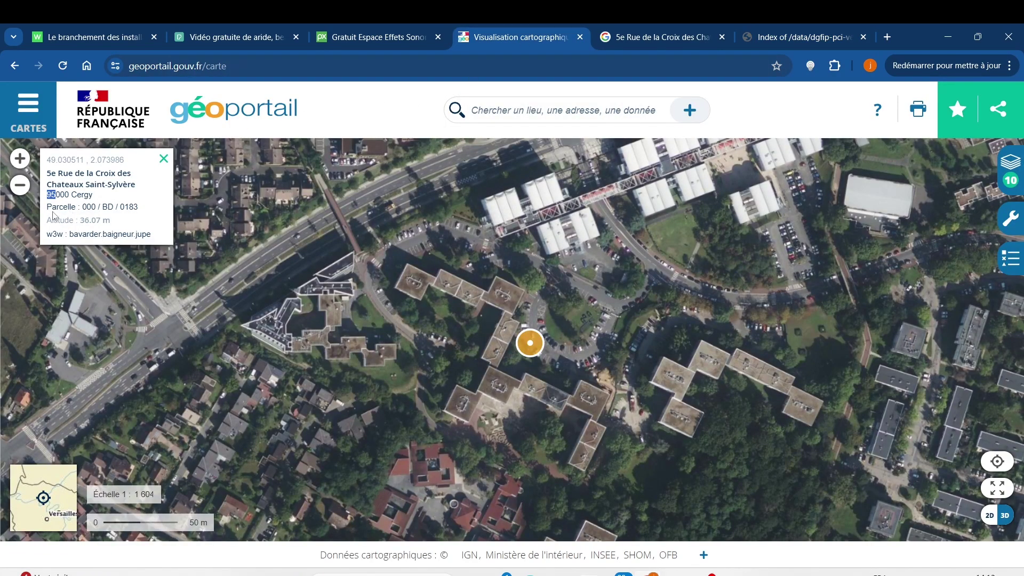
{"action": "left_click_drag", "start_coordinate": [46, 207], "coordinate": [139, 204]}
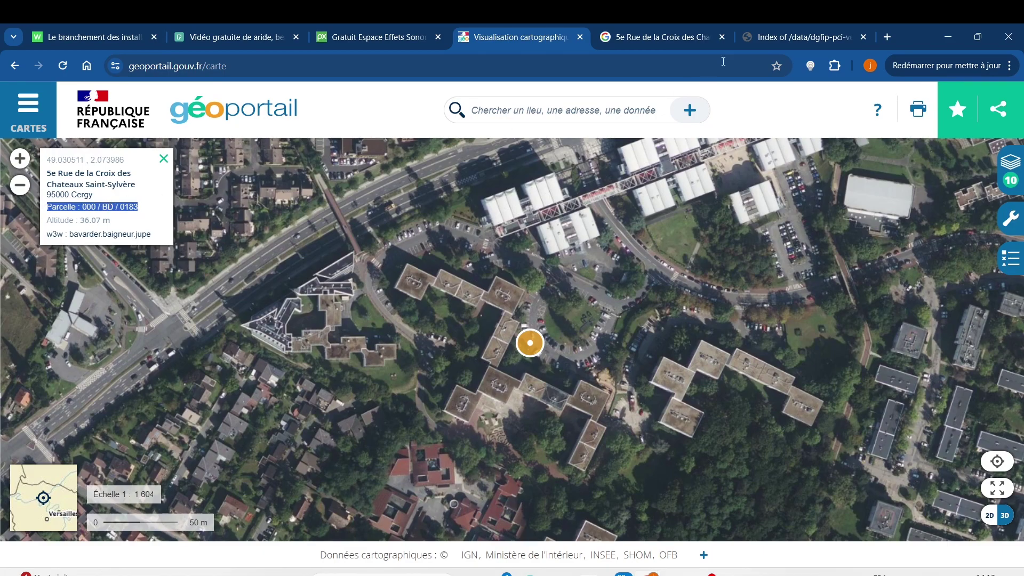
Return to the 95127 index and download the section BD sheet archive, dxf-cc-95127000BD01.tar.bz2.
{"action": "left_click", "coordinate": [800, 41]}
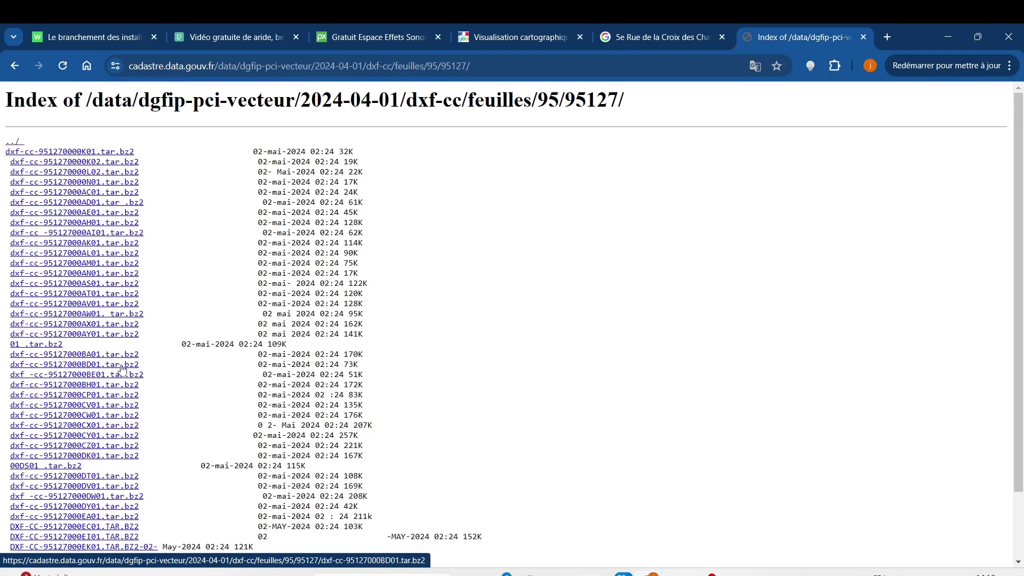
{"action": "left_click", "coordinate": [84, 367]}
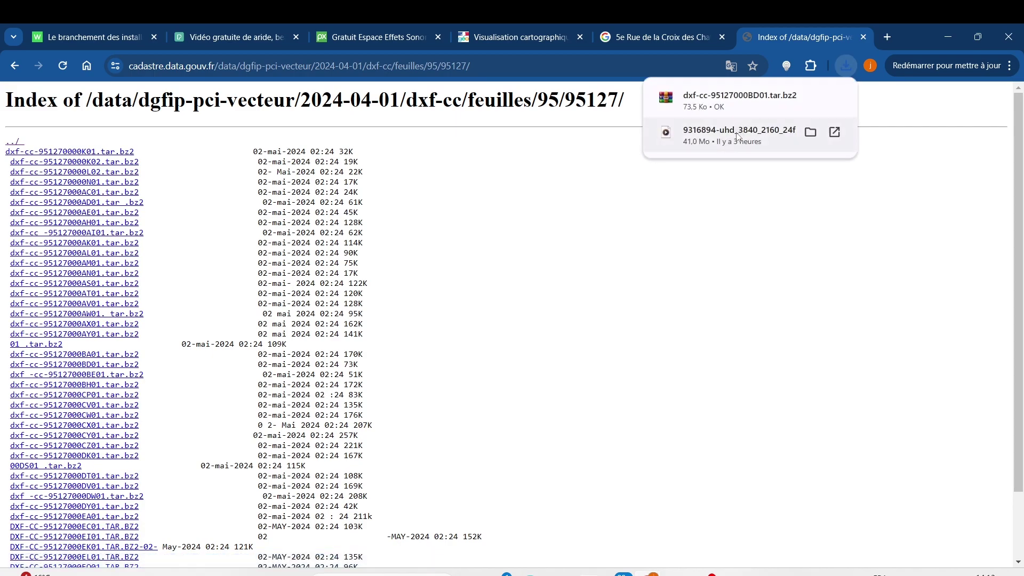
{"action": "mouse_move", "coordinate": [675, 101]}
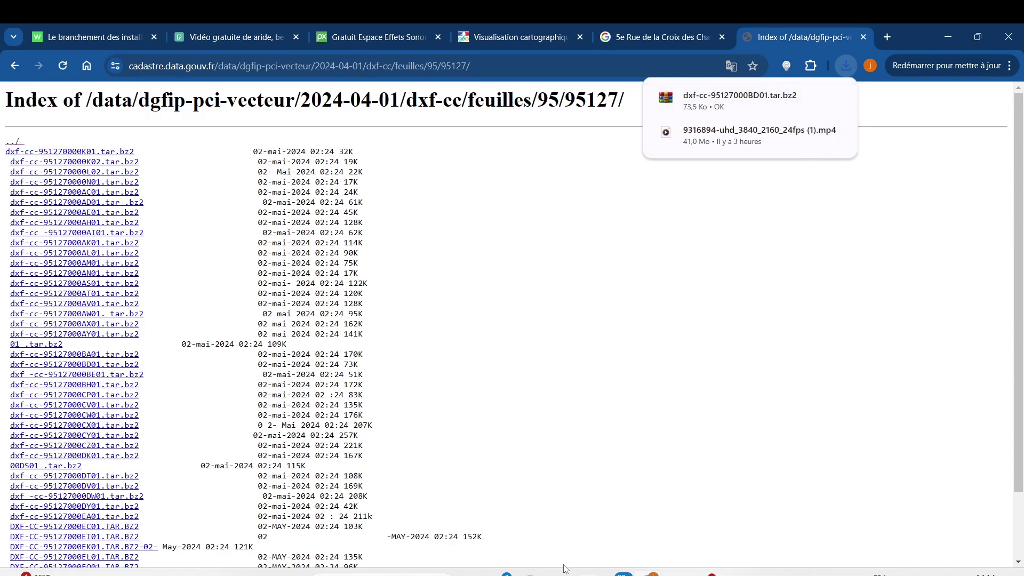
Switch to File Explorer and open the archive dxf-cc-95127000BD01.tar.bz2 from the Téléchargements folder in 7-Zip.
{"action": "mouse_move", "coordinate": [561, 569]}
{"action": "left_click", "coordinate": [562, 545]}
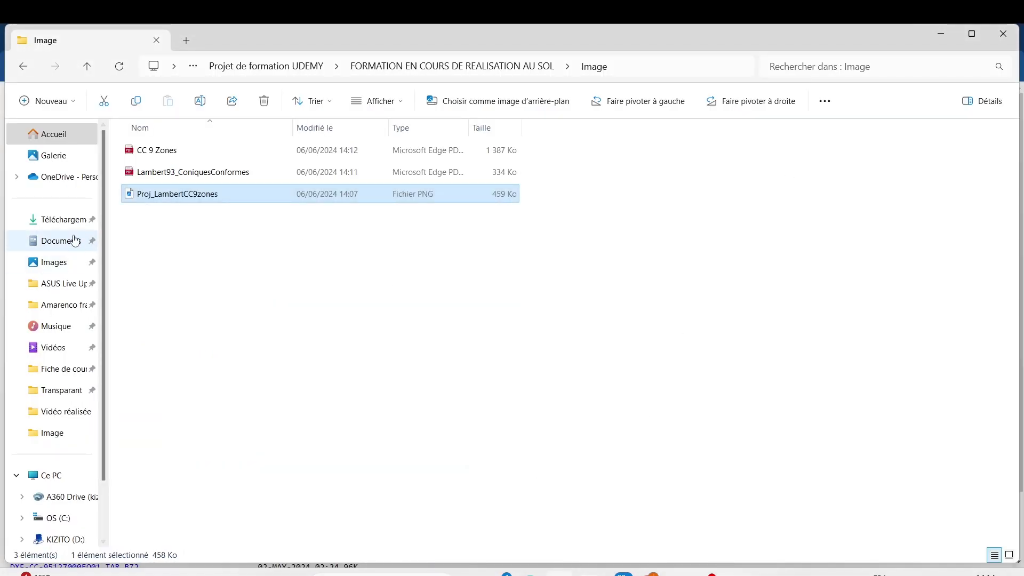
{"action": "left_click", "coordinate": [62, 219]}
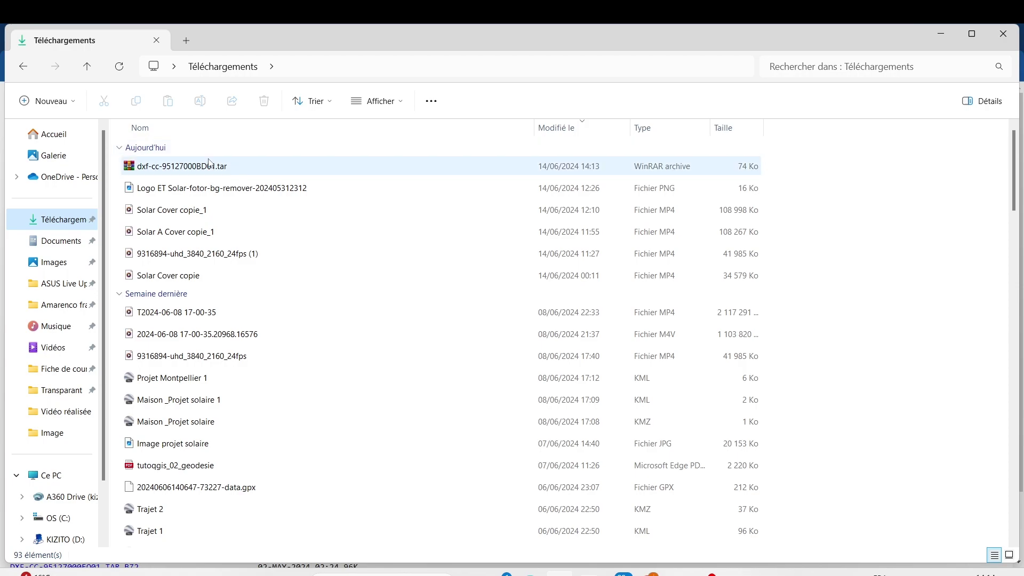
{"action": "left_click", "coordinate": [213, 167]}
{"action": "right_click", "coordinate": [214, 167]}
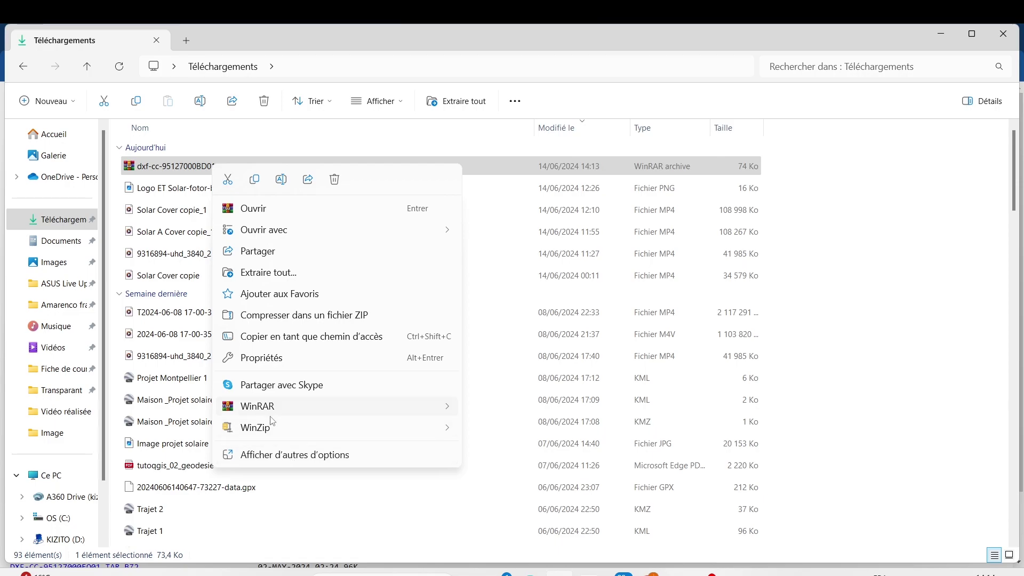
{"action": "left_click", "coordinate": [272, 453]}
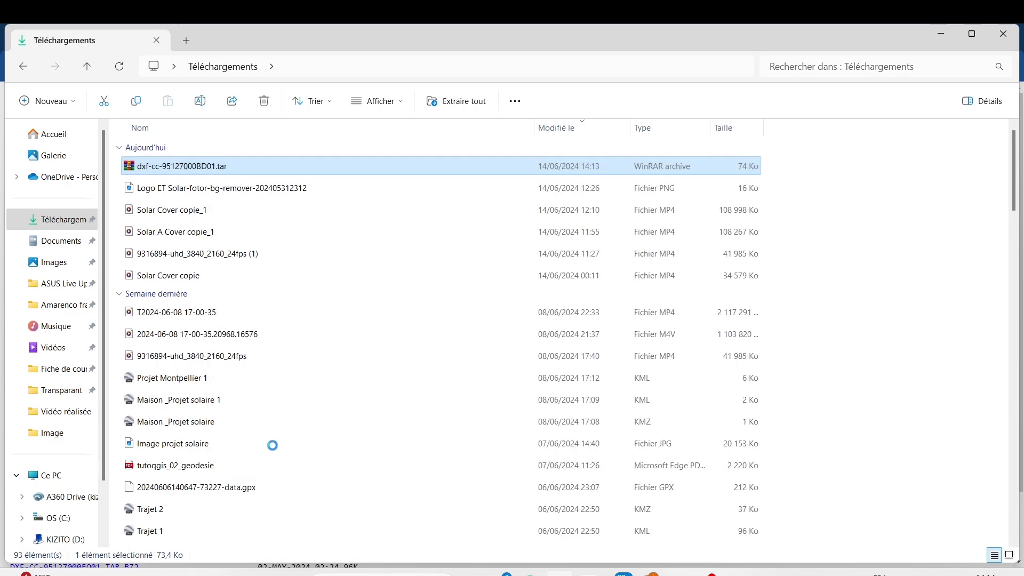
{"action": "mouse_move", "coordinate": [274, 247]}
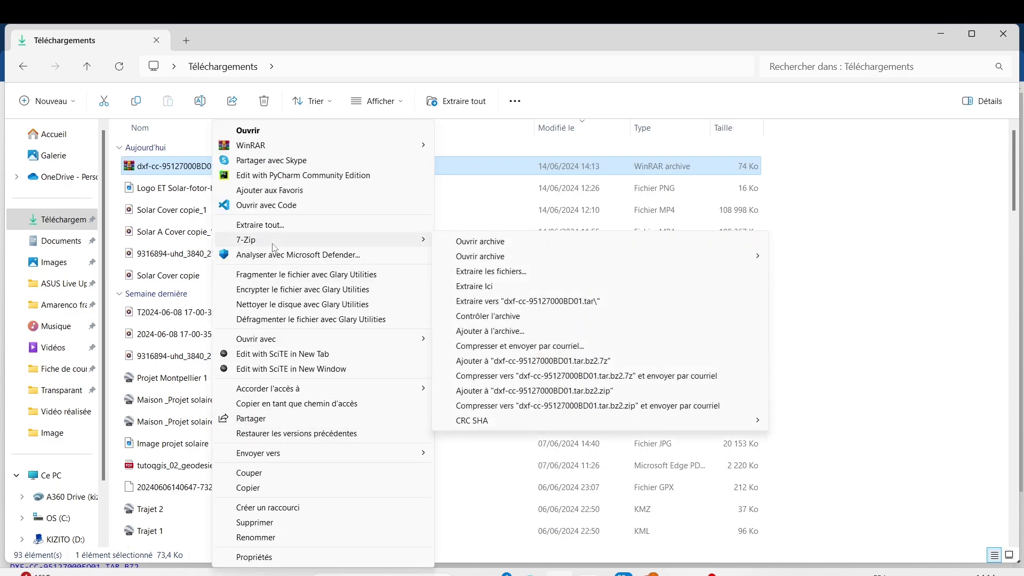
{"action": "mouse_move", "coordinate": [425, 242]}
{"action": "left_click", "coordinate": [492, 243]}
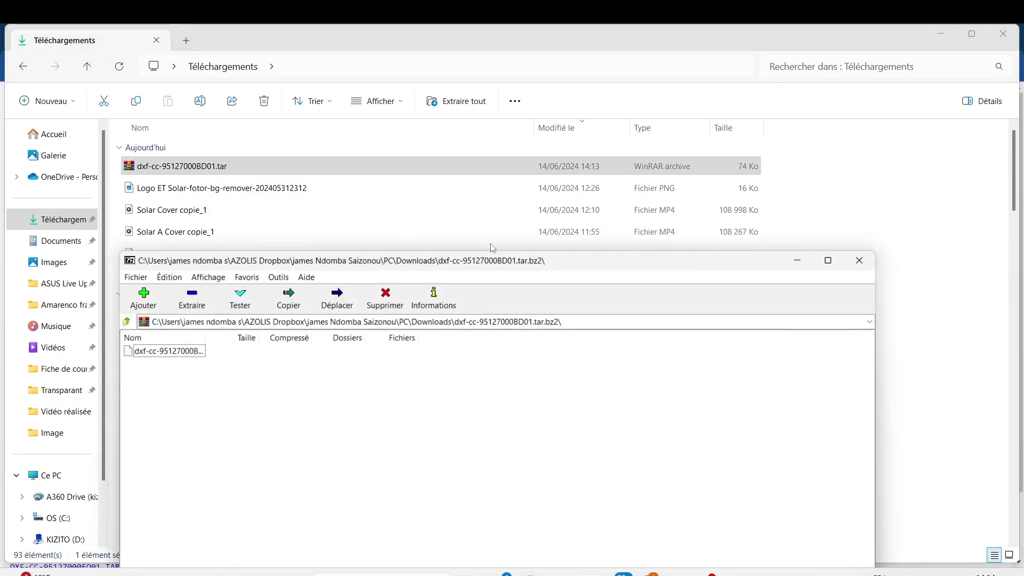
Extract the .tar file from the archive into the Téléchargements folder, close 7-Zip and reload the folder.
{"action": "left_click", "coordinate": [187, 309]}
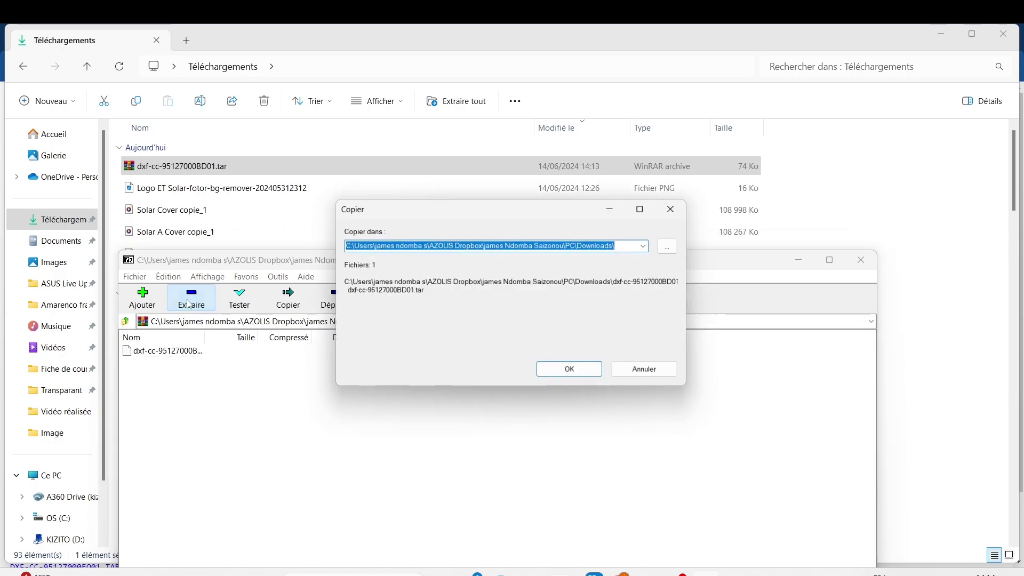
{"action": "left_click", "coordinate": [567, 367]}
{"action": "left_click", "coordinate": [875, 266]}
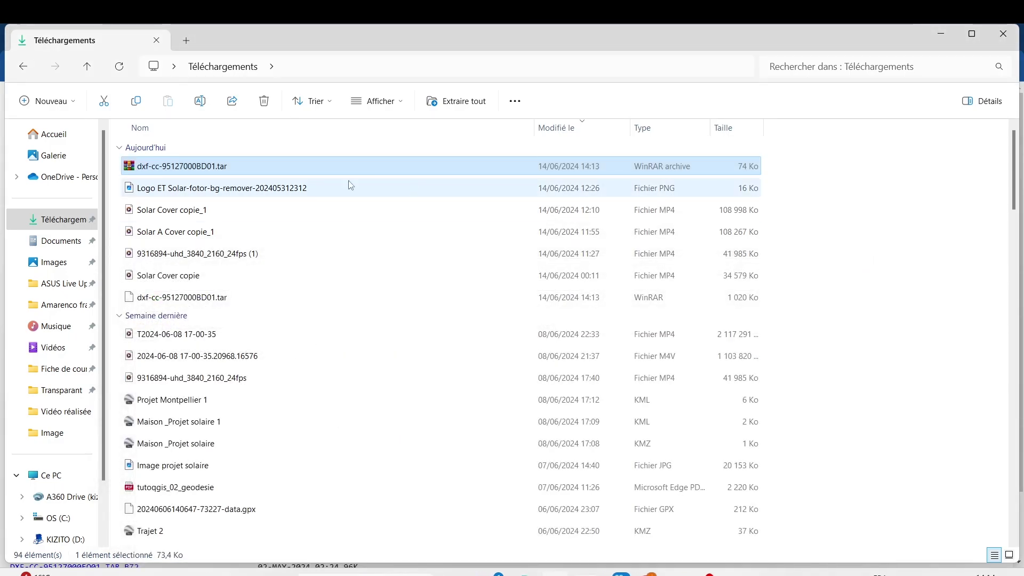
{"action": "left_click", "coordinate": [59, 225]}
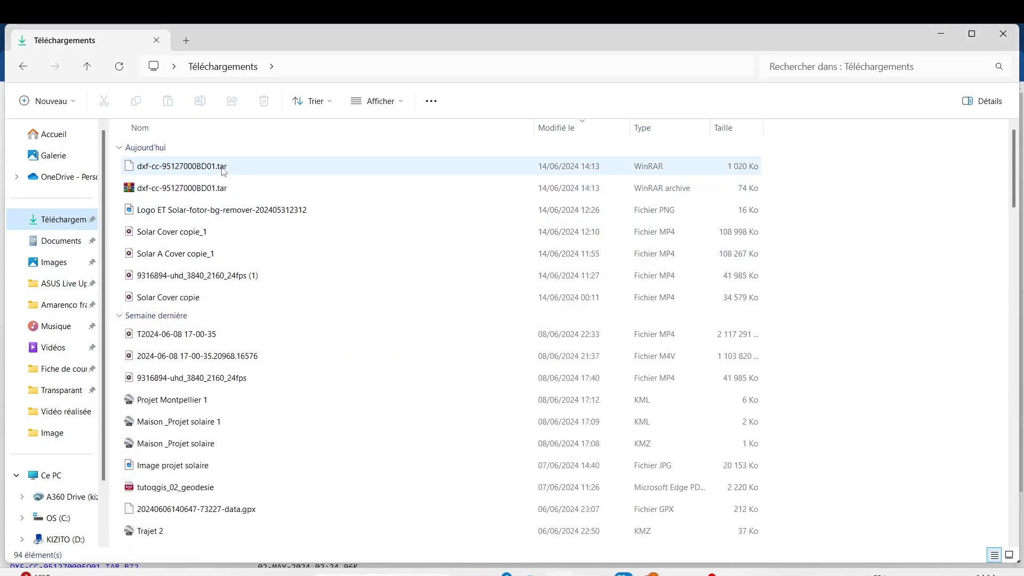
Open the extracted dxf-cc-95127000BD01.tar in 7-Zip and extract 127000BD01.DXF into the Téléchargements folder.
{"action": "left_click", "coordinate": [207, 169]}
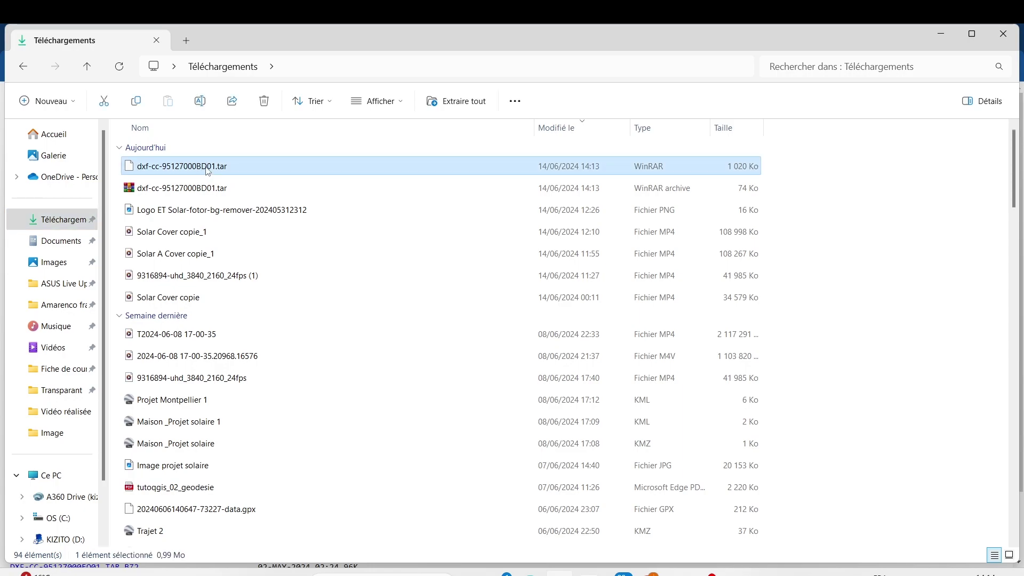
{"action": "right_click", "coordinate": [209, 169]}
{"action": "left_click", "coordinate": [196, 168]}
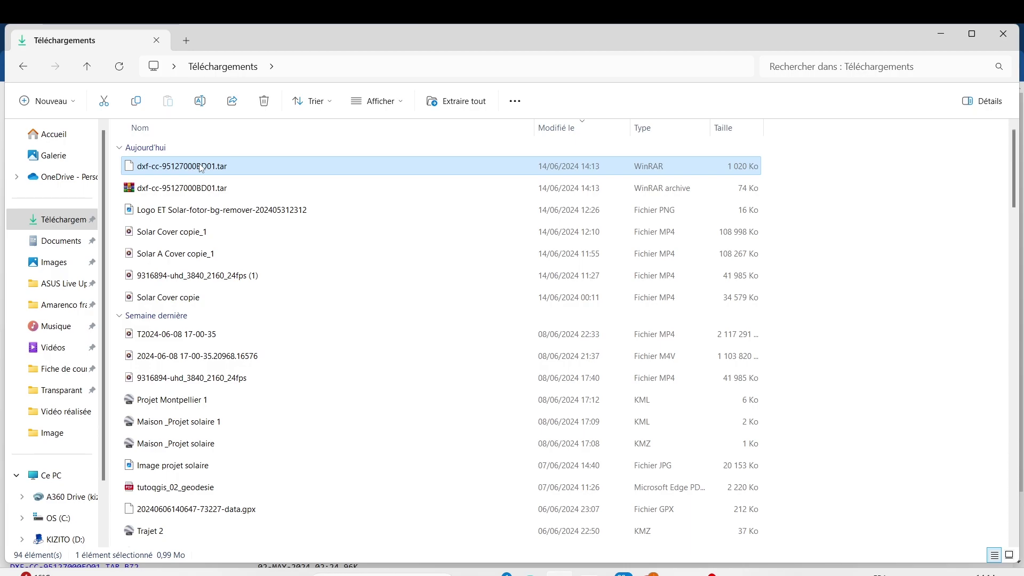
{"action": "right_click", "coordinate": [202, 169]}
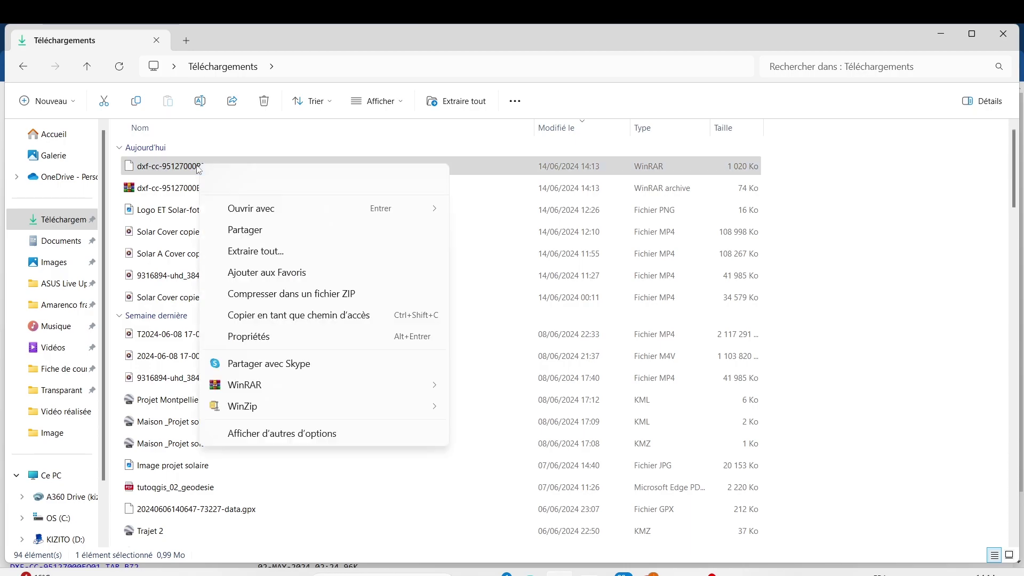
{"action": "left_click", "coordinate": [257, 440]}
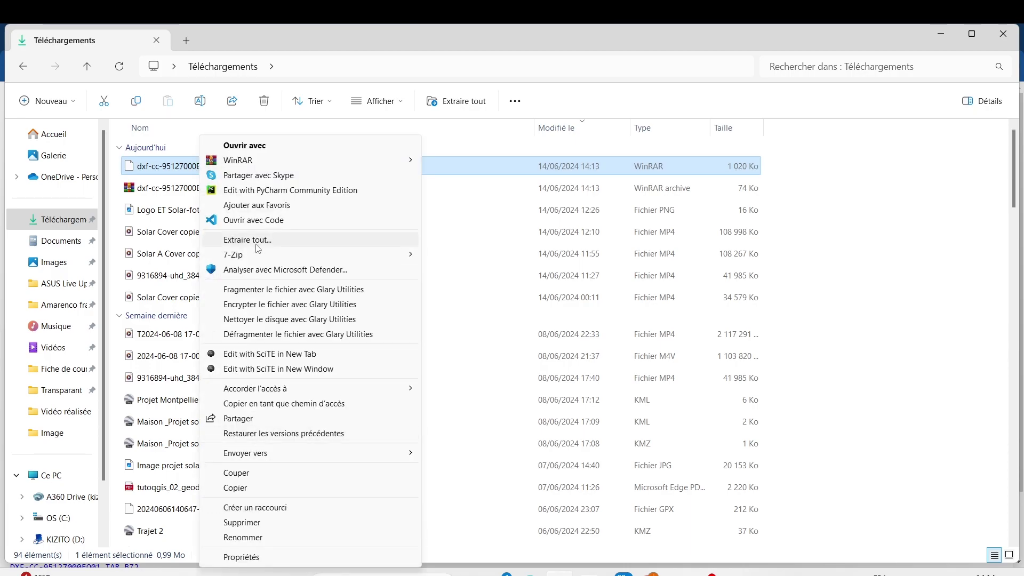
{"action": "mouse_move", "coordinate": [276, 260]}
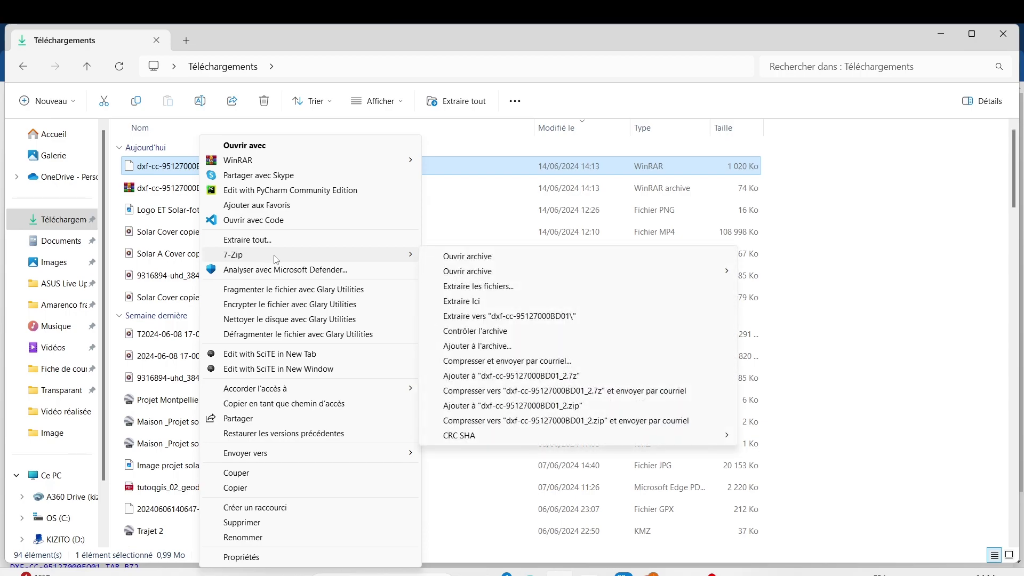
{"action": "left_click", "coordinate": [485, 257]}
{"action": "left_click", "coordinate": [191, 298]}
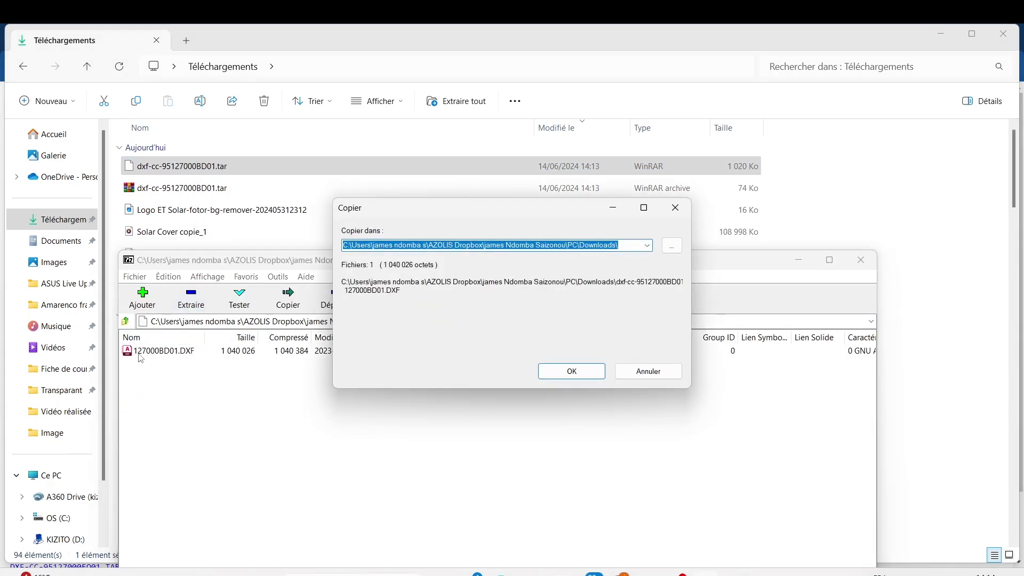
{"action": "left_click", "coordinate": [571, 371]}
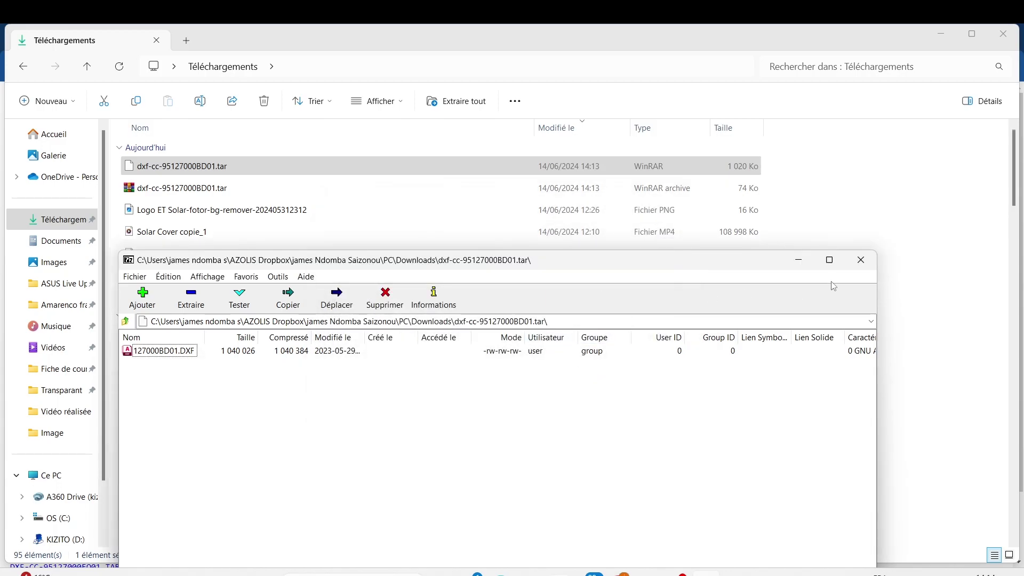
{"action": "left_click", "coordinate": [191, 298]}
{"action": "left_click", "coordinate": [571, 369]}
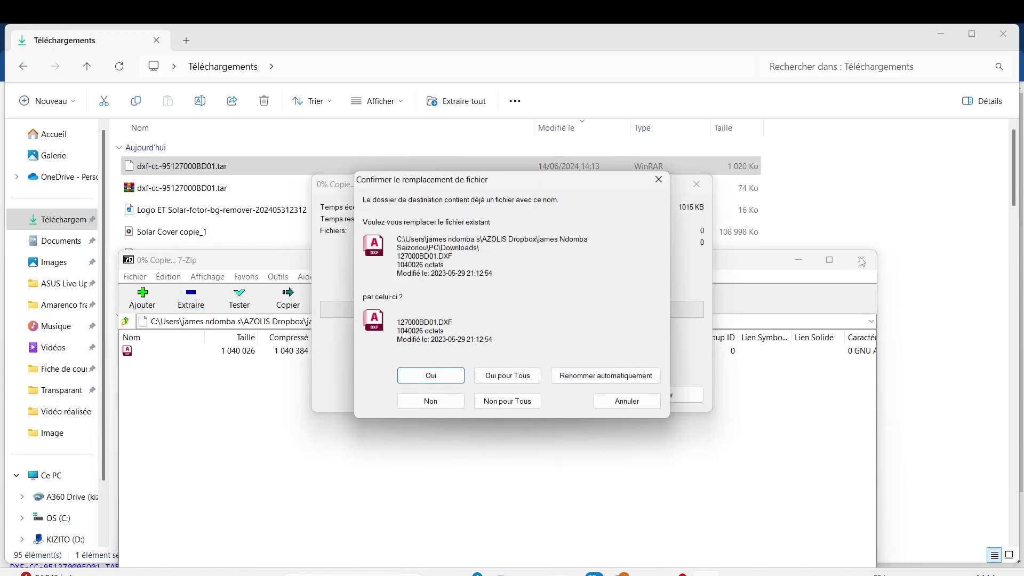
{"action": "left_click", "coordinate": [658, 179]}
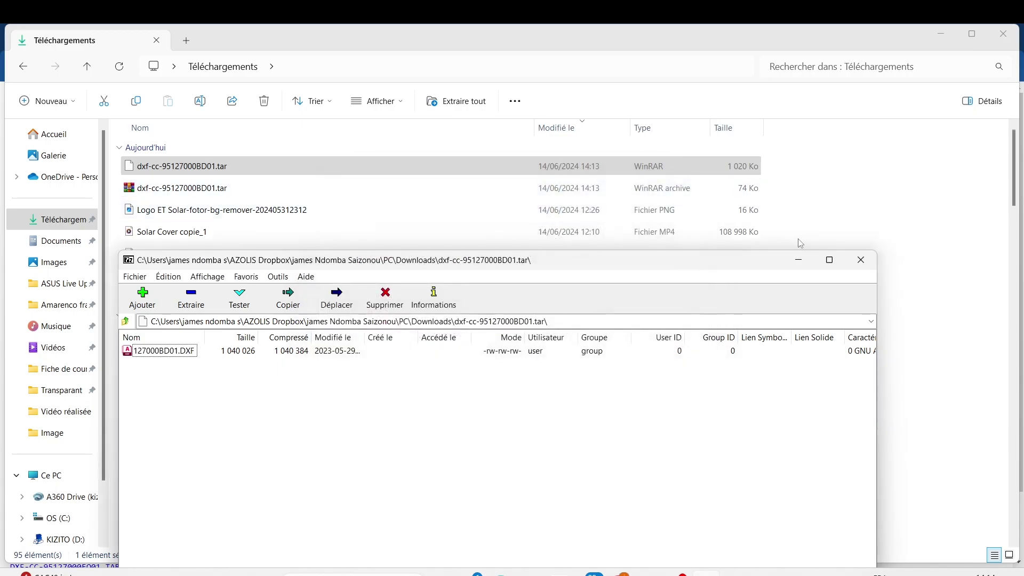
Close 7-Zip, then open the Projet test folder inside Téléchargements and delete all of its contents.
{"action": "left_click", "coordinate": [854, 261]}
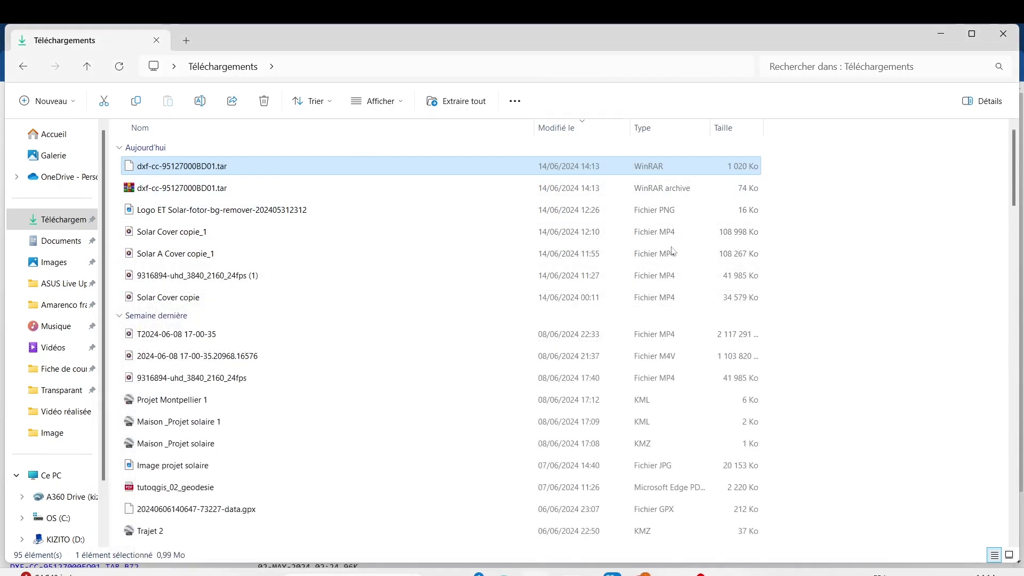
{"action": "scroll", "coordinate": [270, 194], "scroll_direction": "down", "scroll_amount": 20}
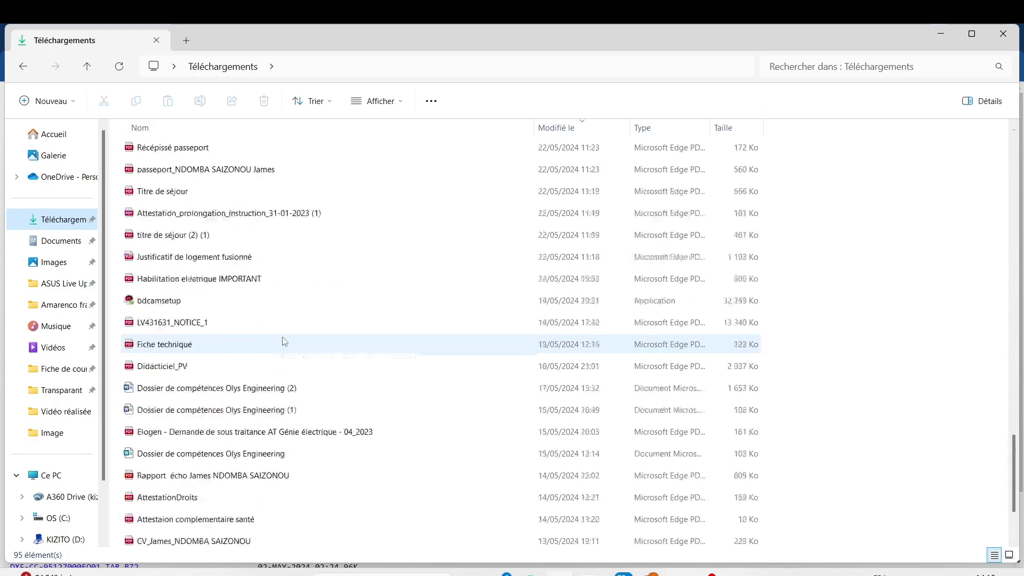
{"action": "scroll", "coordinate": [285, 320], "scroll_direction": "up", "scroll_amount": 20}
{"action": "scroll", "coordinate": [292, 296], "scroll_direction": "down", "scroll_amount": 8}
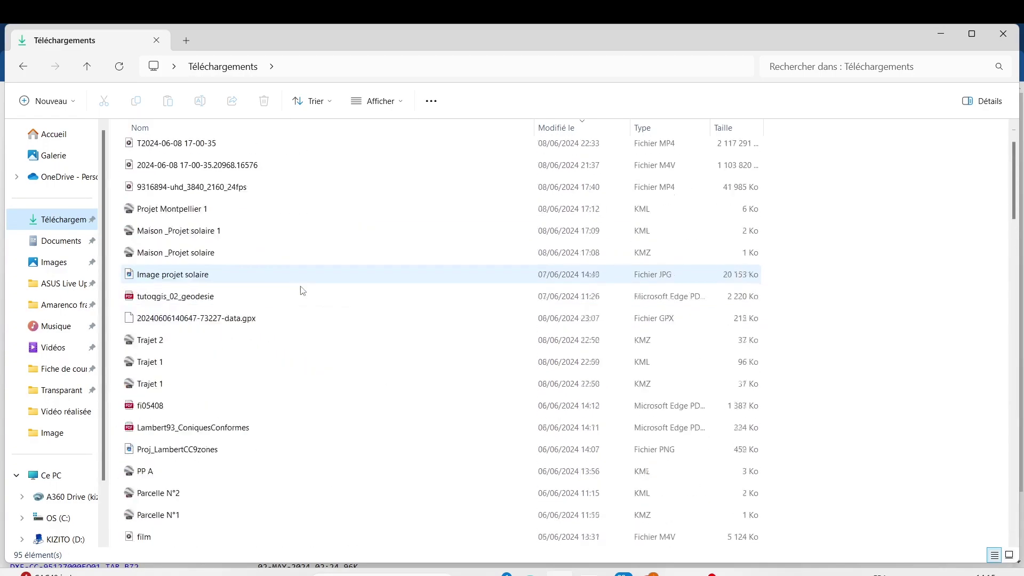
{"action": "scroll", "coordinate": [318, 294], "scroll_direction": "down", "scroll_amount": 13}
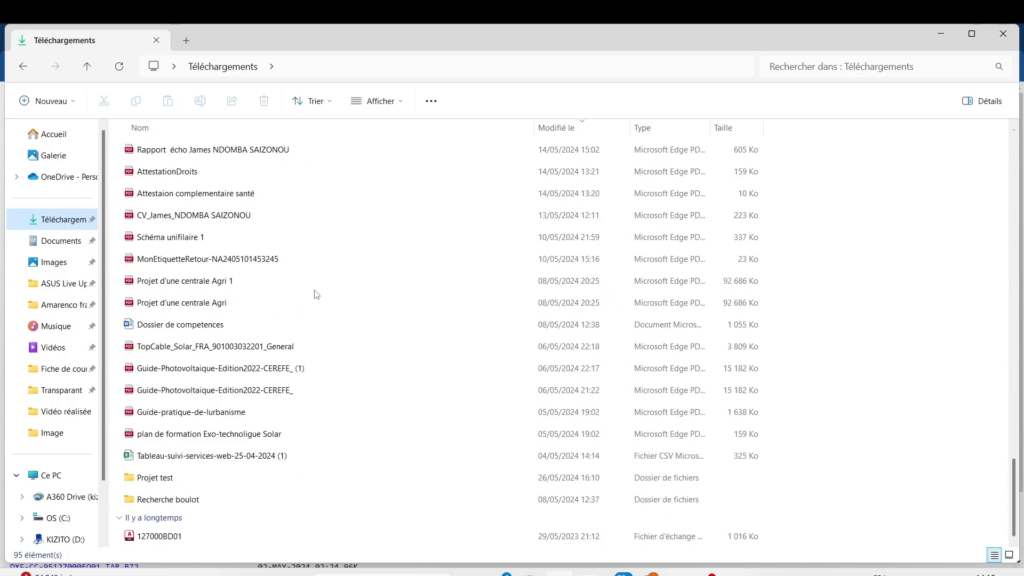
{"action": "double_click", "coordinate": [207, 482]}
{"action": "left_click_drag", "start_coordinate": [369, 353], "coordinate": [238, 169]}
{"action": "key", "text": "Delete"}
Copy the WinRAR archive dxf-cc-95127000BD01.tar from Téléchargements into the Projet test folder.
{"action": "left_click", "coordinate": [37, 221]}
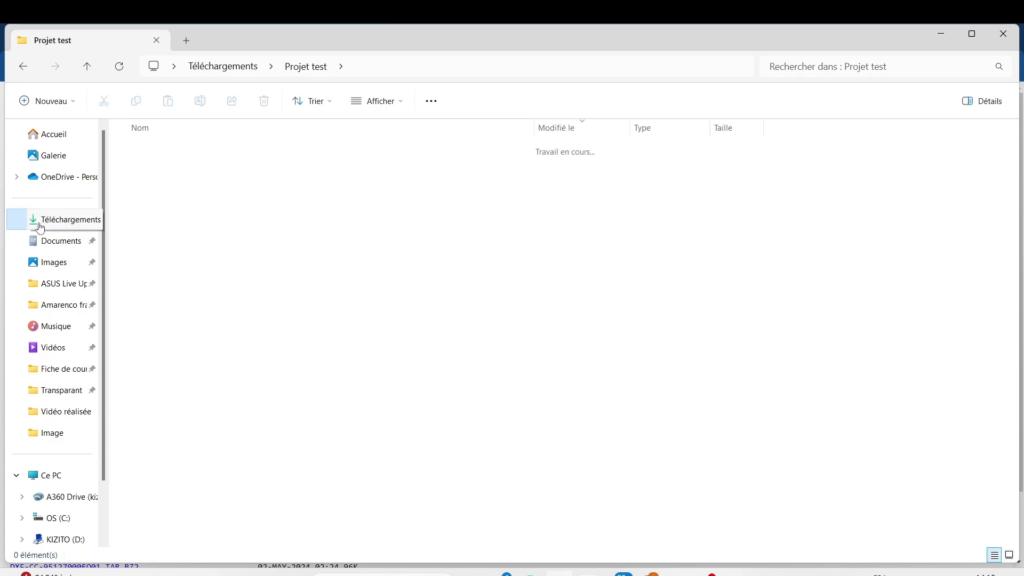
{"action": "left_click", "coordinate": [175, 193]}
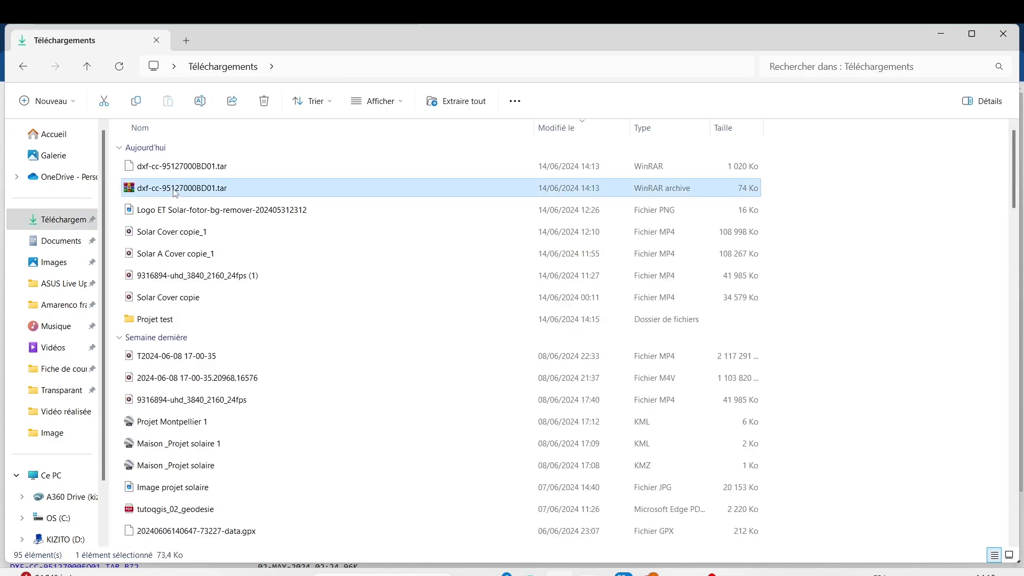
{"action": "scroll", "coordinate": [182, 320], "scroll_direction": "down", "scroll_amount": 10}
{"action": "scroll", "coordinate": [185, 379], "scroll_direction": "down", "scroll_amount": 13}
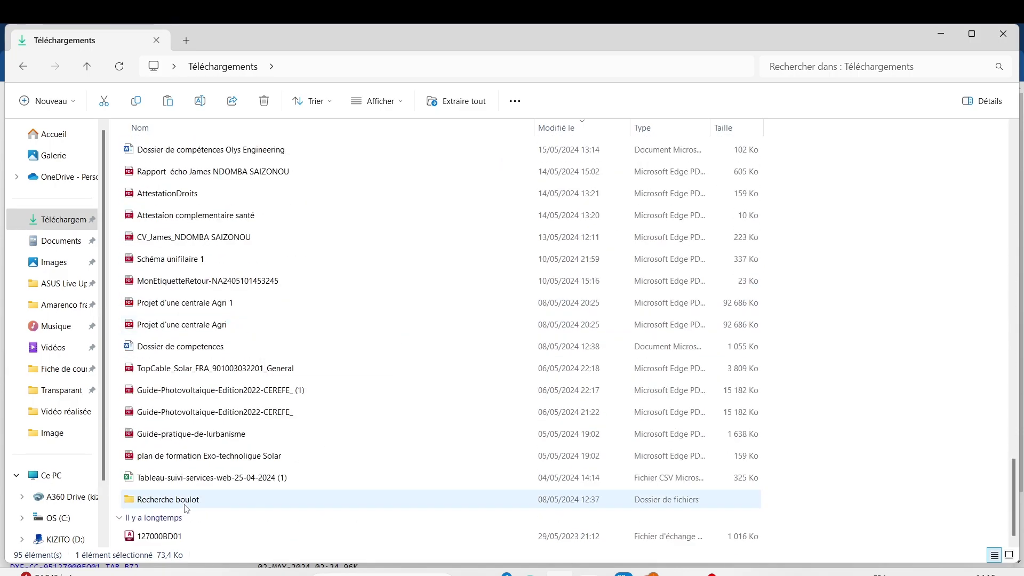
{"action": "scroll", "coordinate": [185, 511], "scroll_direction": "up", "scroll_amount": 9}
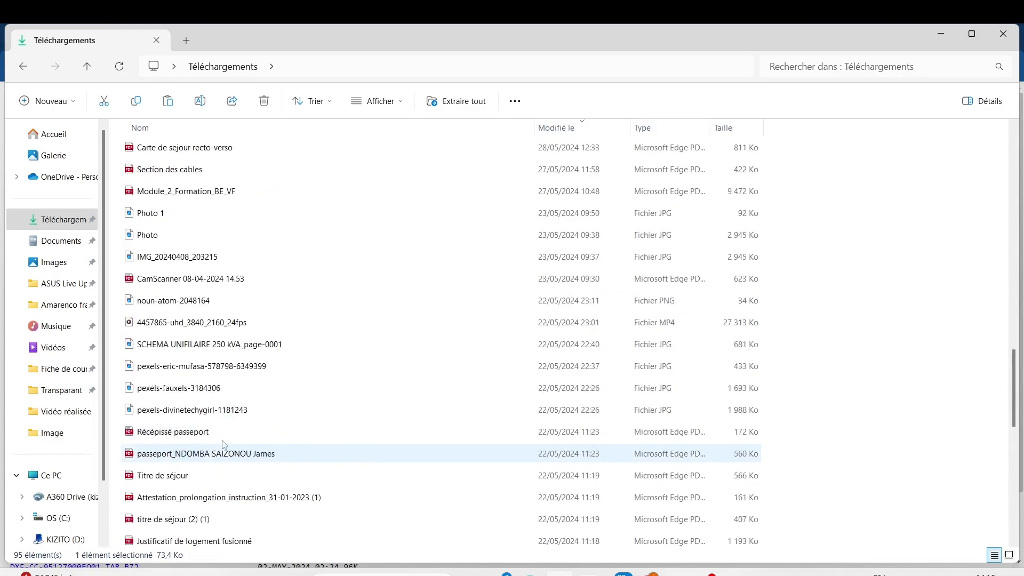
{"action": "scroll", "coordinate": [221, 447], "scroll_direction": "up", "scroll_amount": 15}
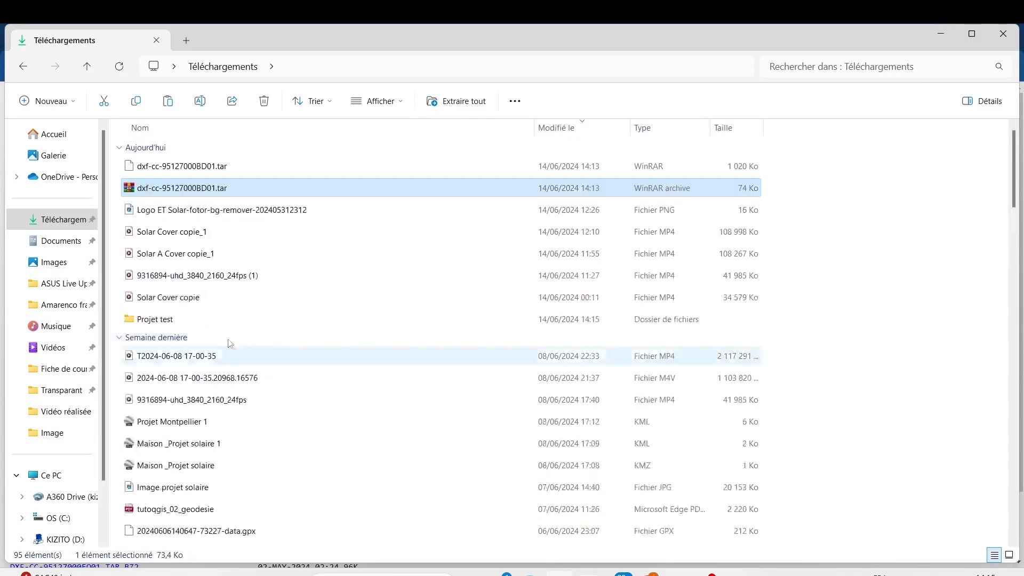
{"action": "double_click", "coordinate": [212, 324]}
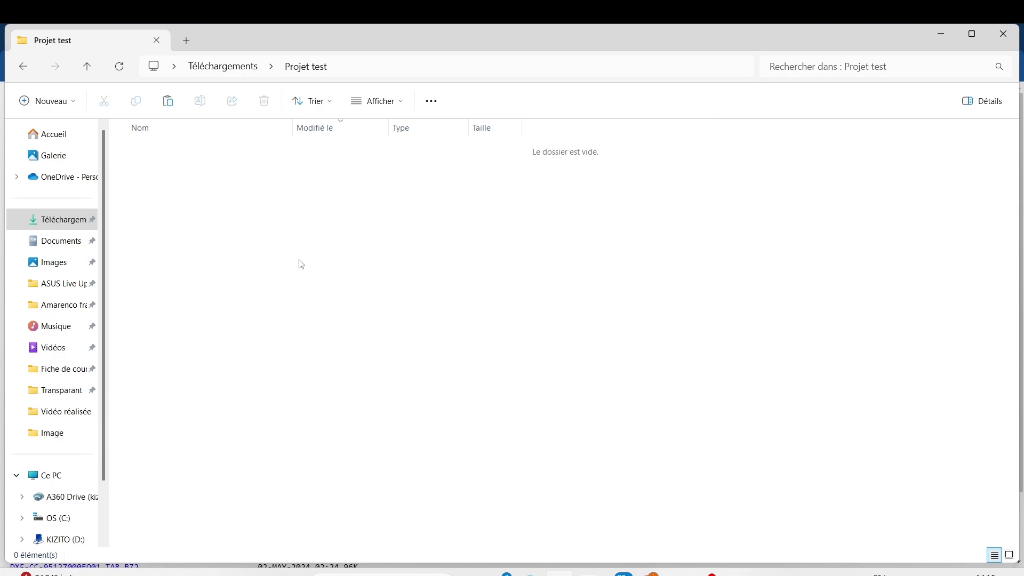
{"action": "key", "text": "ctrl+v"}
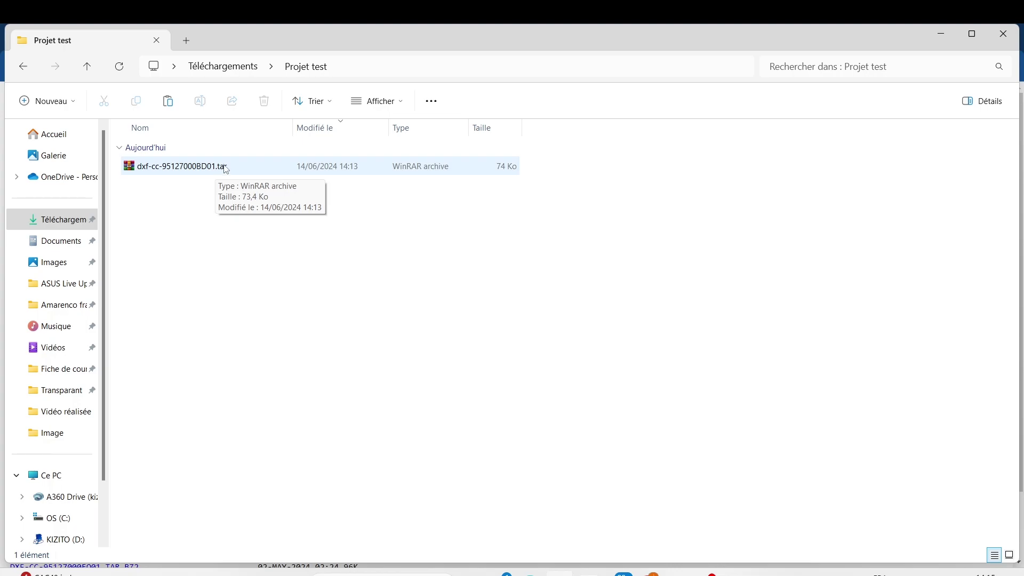
Open the copied archive in 7-Zip, extract its .tar file into the Projet test folder and close 7-Zip.
{"action": "left_click", "coordinate": [226, 169]}
{"action": "right_click", "coordinate": [224, 168]}
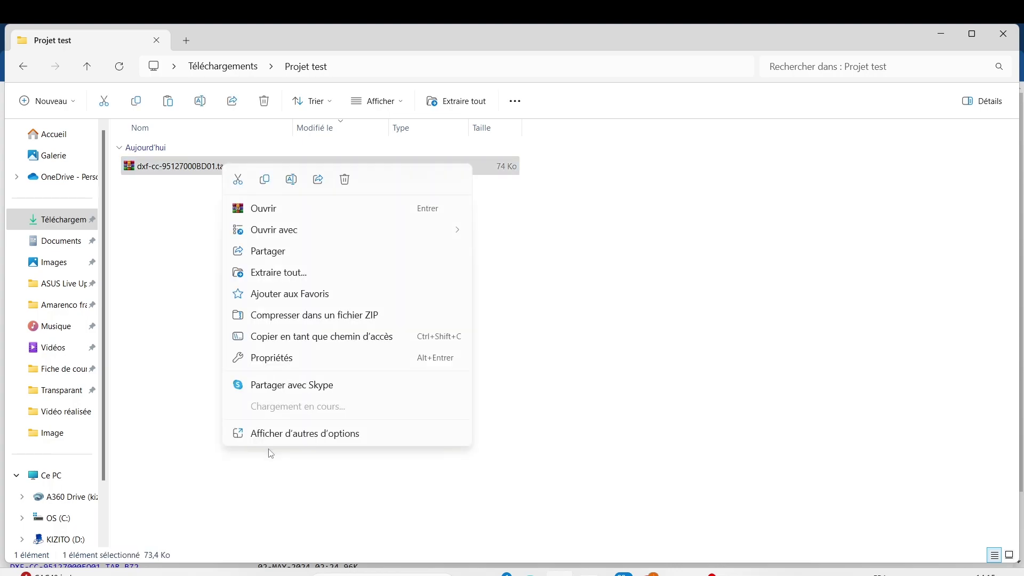
{"action": "left_click", "coordinate": [290, 434]}
{"action": "mouse_move", "coordinate": [406, 240]}
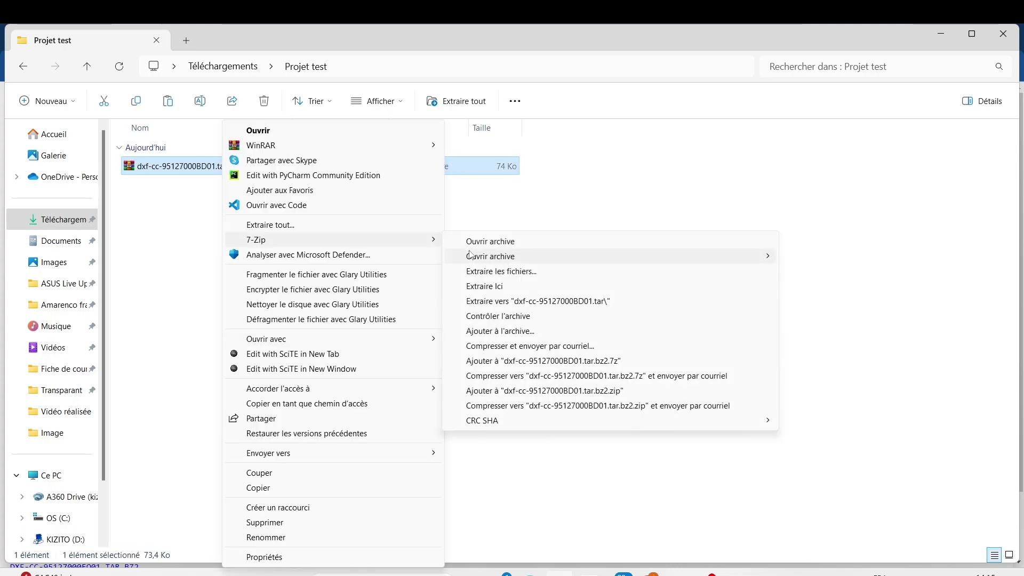
{"action": "left_click", "coordinate": [508, 244]}
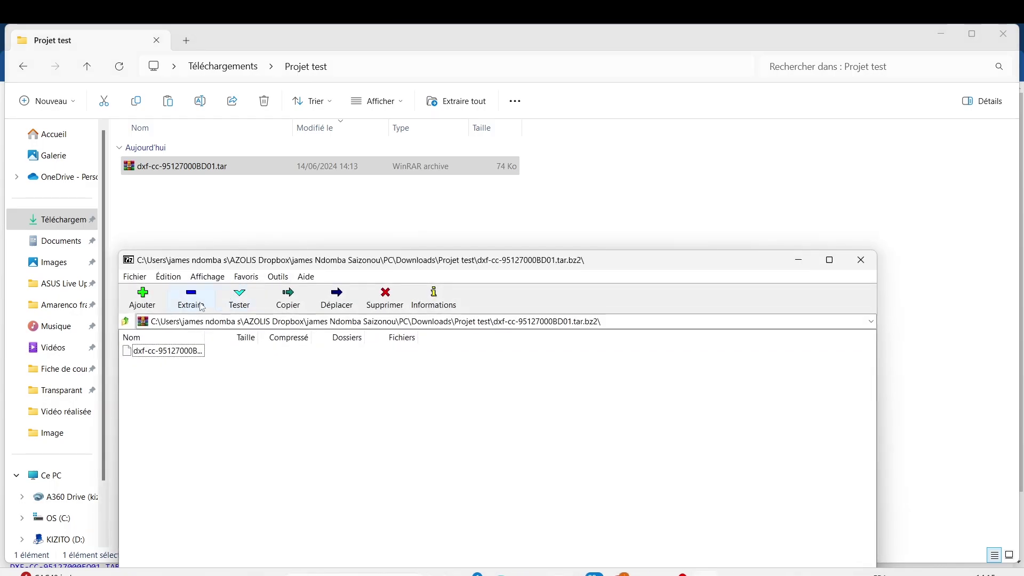
{"action": "left_click", "coordinate": [286, 307]}
{"action": "left_click", "coordinate": [572, 372]}
{"action": "left_click", "coordinate": [859, 261]}
Open the dxf-cc-95127000BD01.tar file in 7-Zip, extract 127000BD01.DXF into the Projet test folder and close 7-Zip.
{"action": "left_click", "coordinate": [220, 170]}
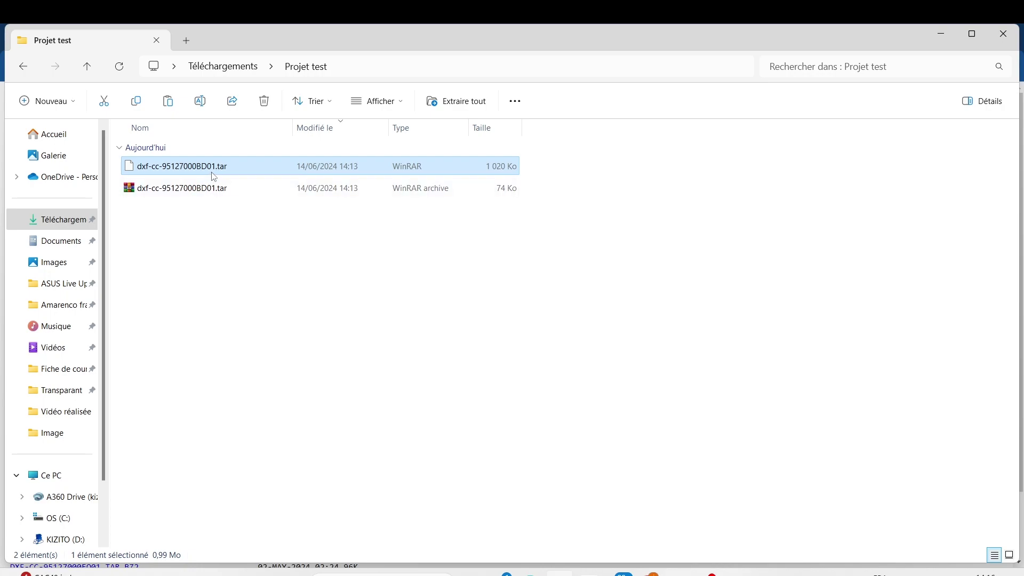
{"action": "right_click", "coordinate": [218, 174]}
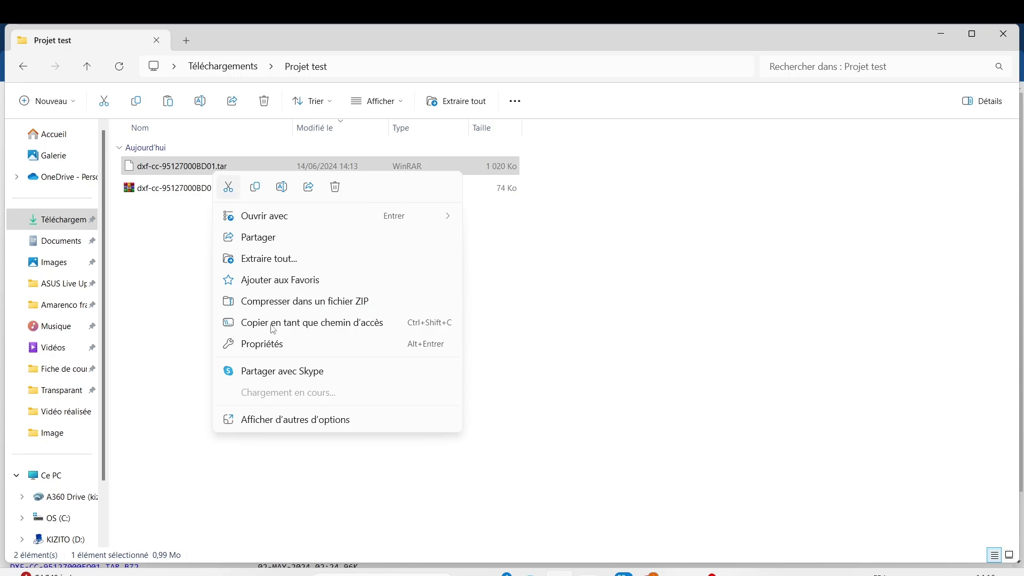
{"action": "left_click", "coordinate": [264, 439]}
{"action": "mouse_move", "coordinate": [285, 255]}
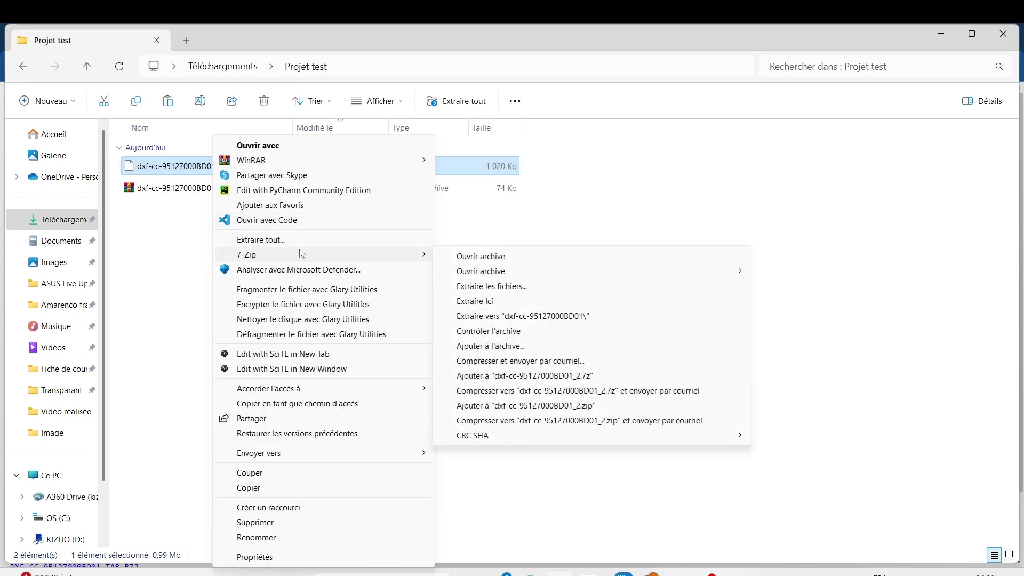
{"action": "left_click", "coordinate": [482, 257]}
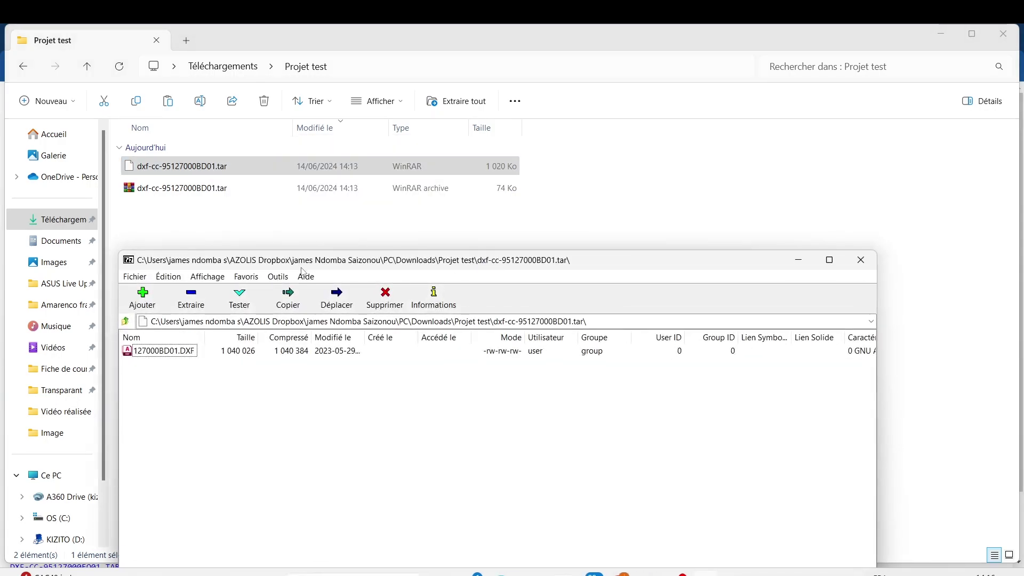
{"action": "left_click", "coordinate": [192, 300]}
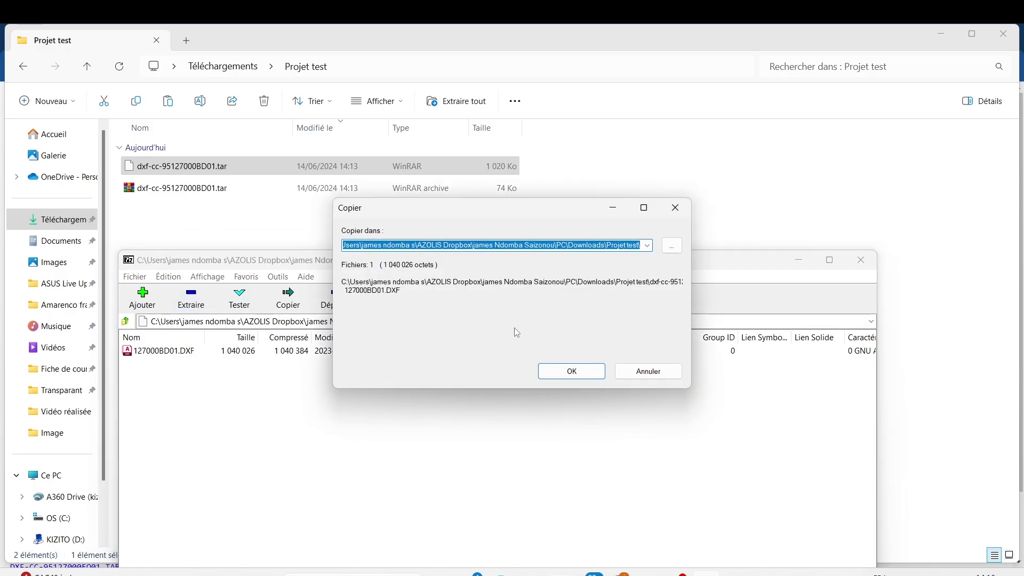
{"action": "left_click", "coordinate": [584, 372]}
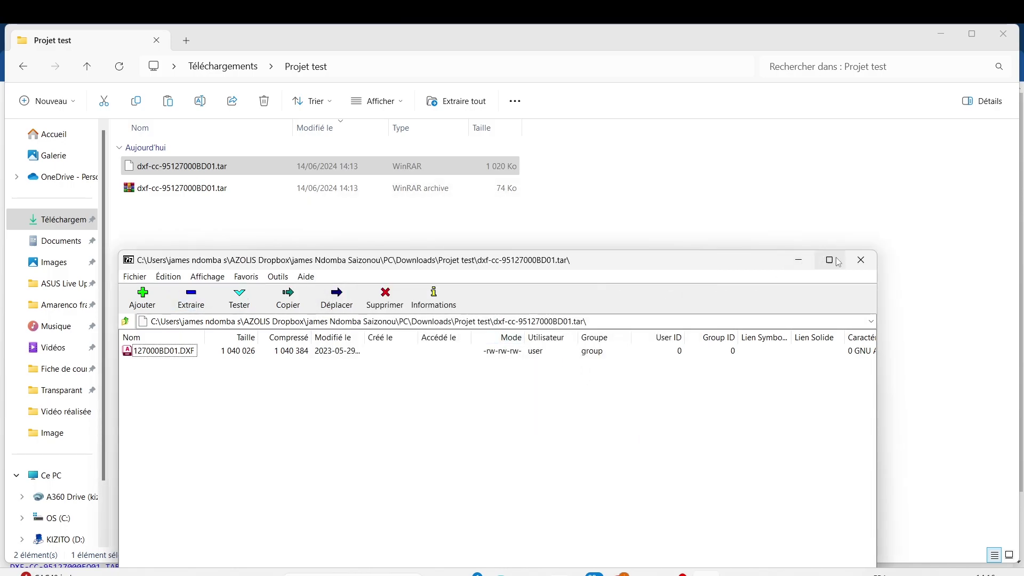
{"action": "left_click", "coordinate": [861, 260]}
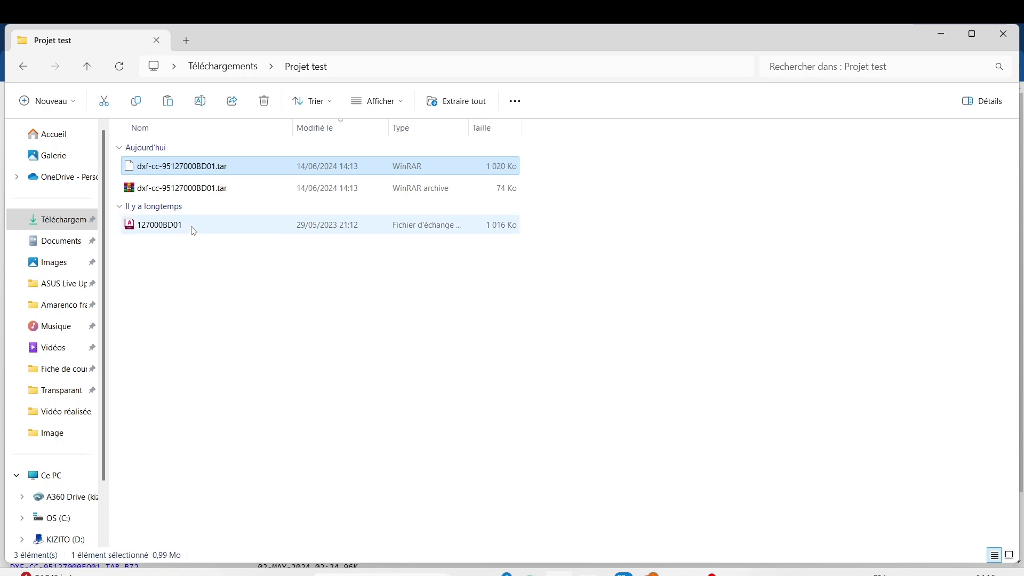
Open the extracted 127000BD01 DXF file from the Projet test folder in AutoCAD.
{"action": "left_click", "coordinate": [190, 259]}
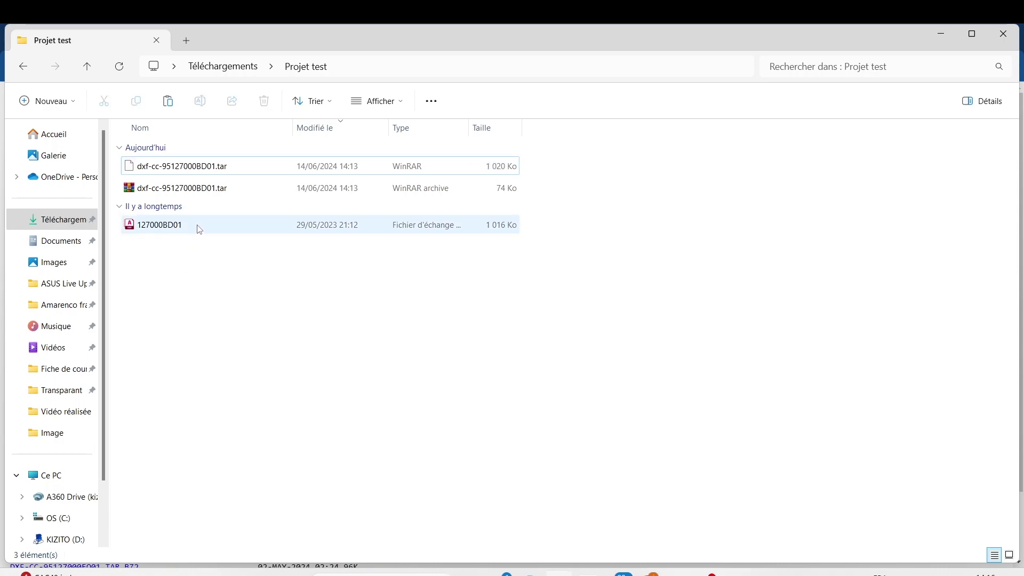
{"action": "double_click", "coordinate": [200, 230]}
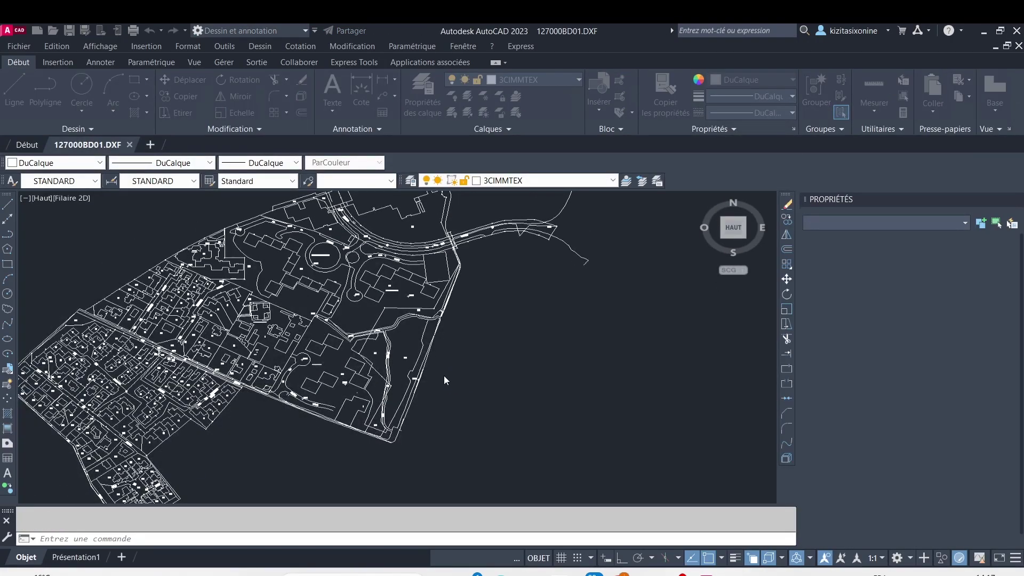
{"action": "left_click", "coordinate": [543, 344]}
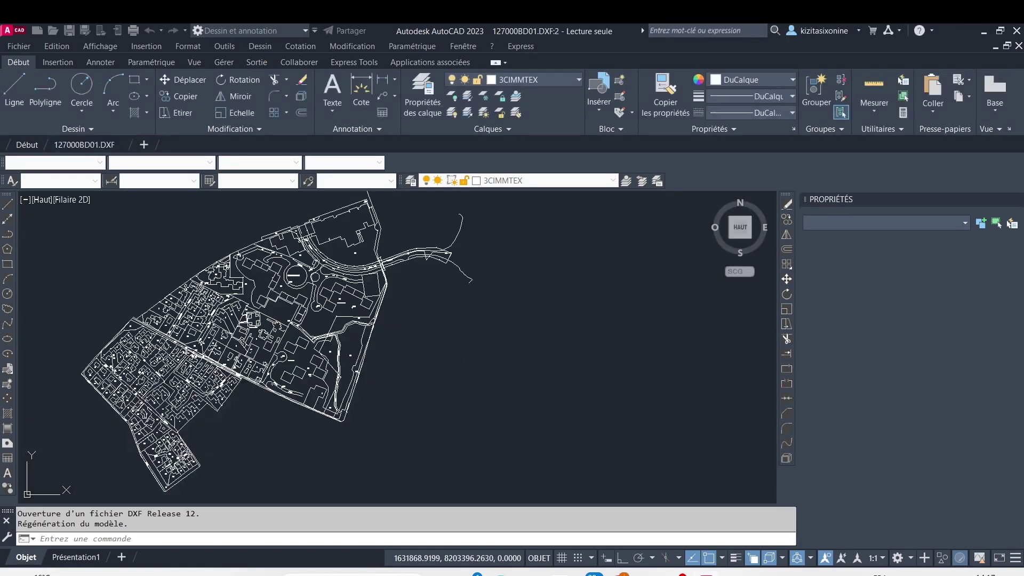
{"action": "scroll", "coordinate": [411, 346], "scroll_direction": "down", "scroll_amount": 8}
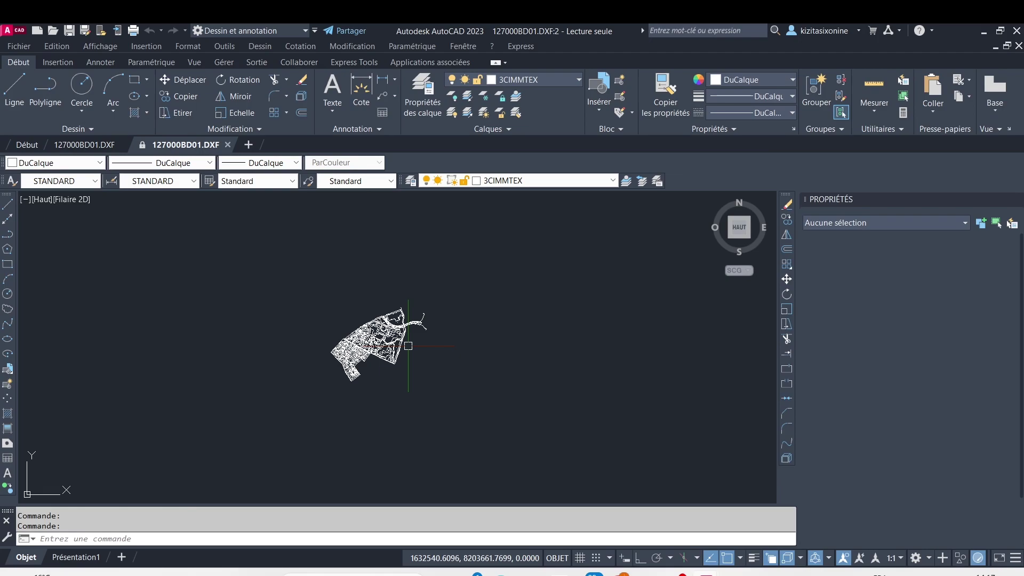
{"action": "scroll", "coordinate": [408, 346], "scroll_direction": "up", "scroll_amount": 2}
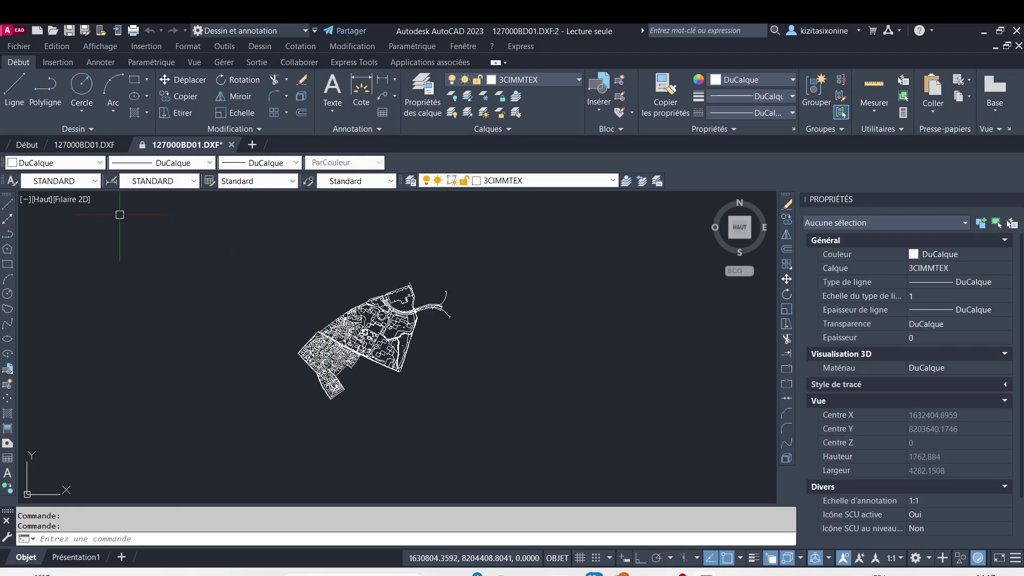
Set the drawing units' insertion scale to Mètres.
{"action": "left_click", "coordinate": [10, 32]}
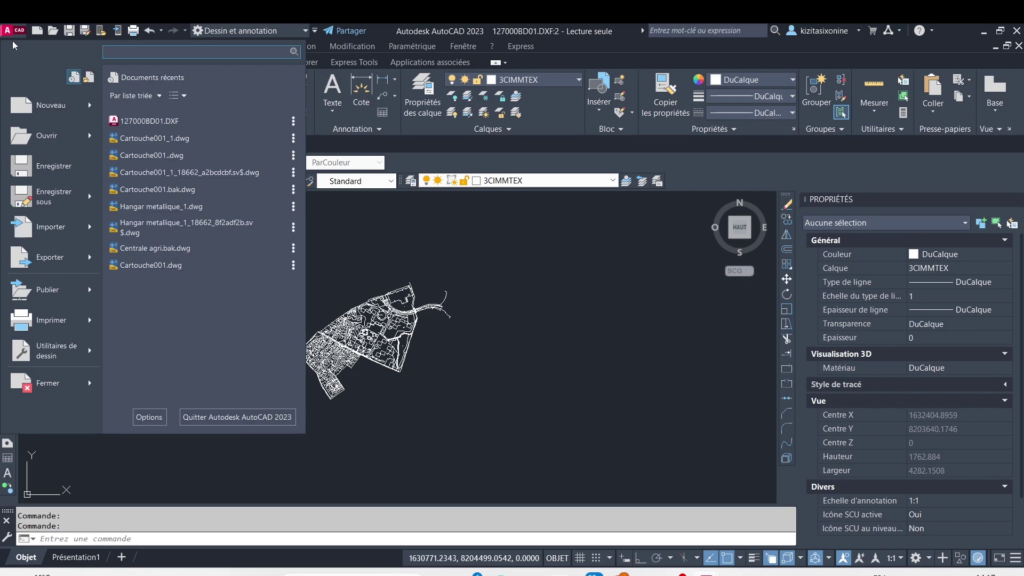
{"action": "left_click", "coordinate": [78, 361]}
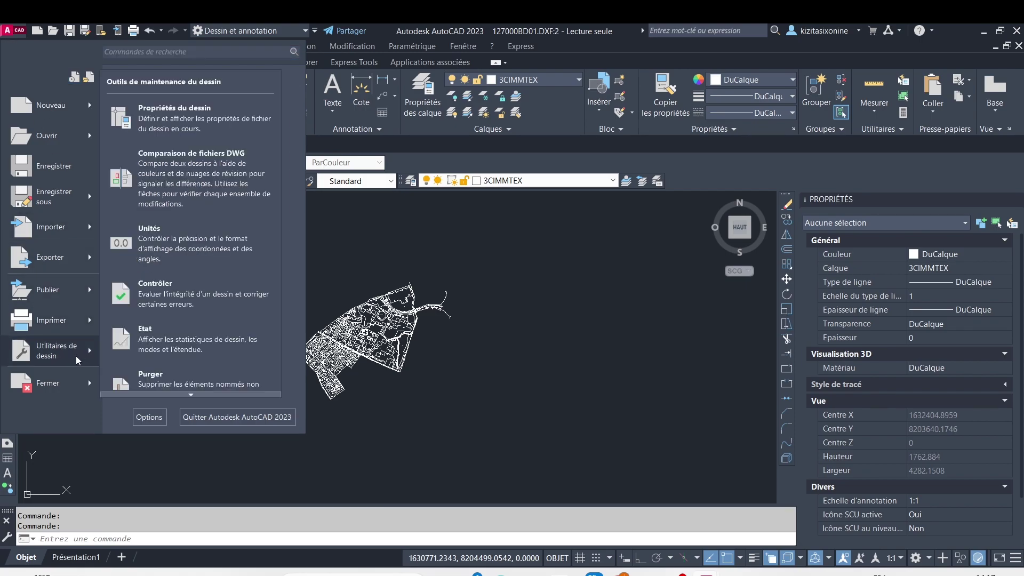
{"action": "left_click", "coordinate": [175, 235]}
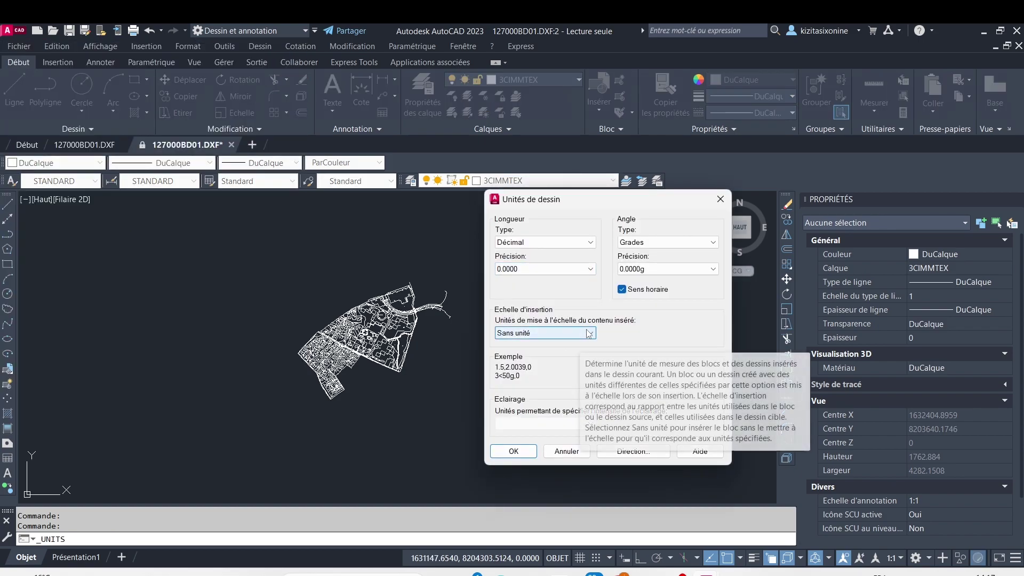
{"action": "left_click", "coordinate": [577, 337]}
{"action": "left_click", "coordinate": [522, 406]}
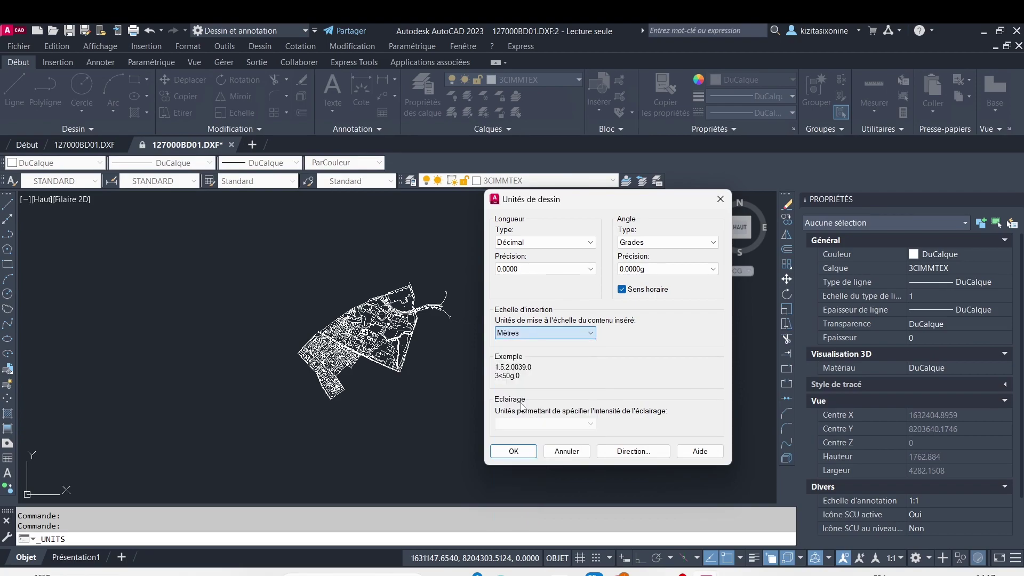
{"action": "left_click", "coordinate": [513, 451]}
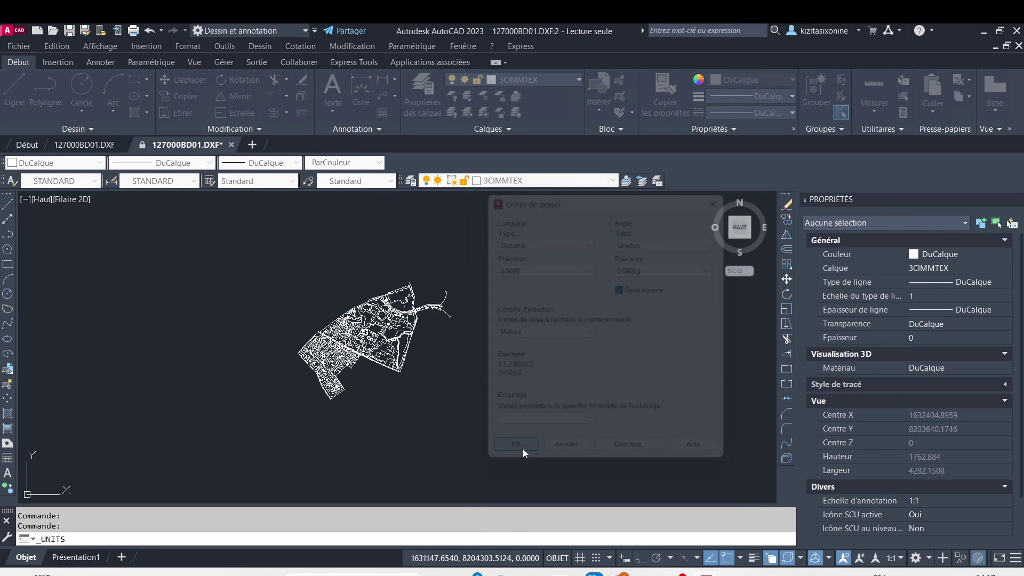
Examine the cadastral plan as a whole and the texts and polylines that make up its central parcels.
{"action": "scroll", "coordinate": [426, 329], "scroll_direction": "up", "scroll_amount": 6}
{"action": "scroll", "coordinate": [426, 329], "scroll_direction": "down", "scroll_amount": 5}
{"action": "scroll", "coordinate": [426, 293], "scroll_direction": "up", "scroll_amount": 3}
{"action": "scroll", "coordinate": [426, 293], "scroll_direction": "down", "scroll_amount": 3}
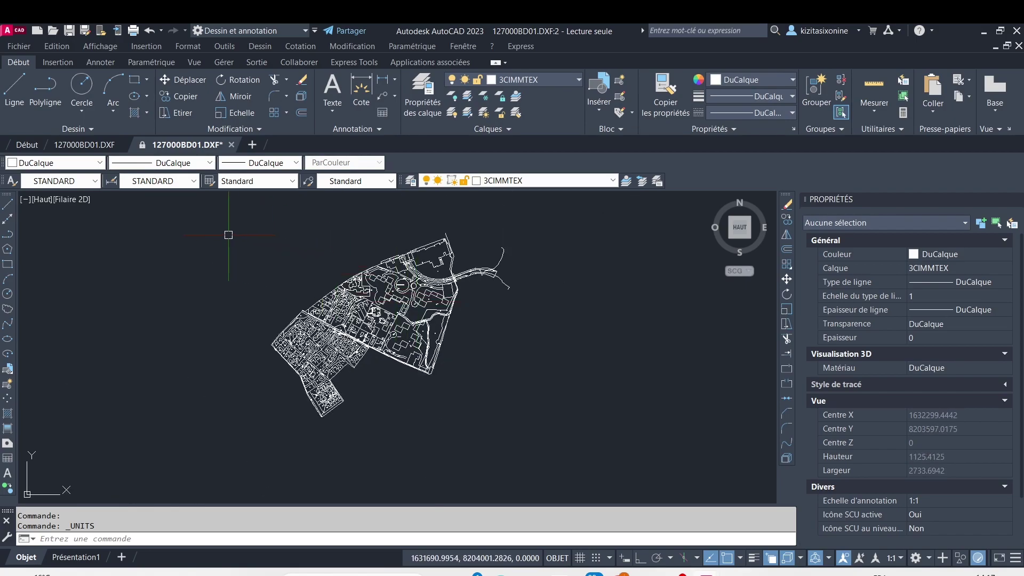
{"action": "left_click", "coordinate": [216, 211]}
{"action": "left_click", "coordinate": [572, 418]}
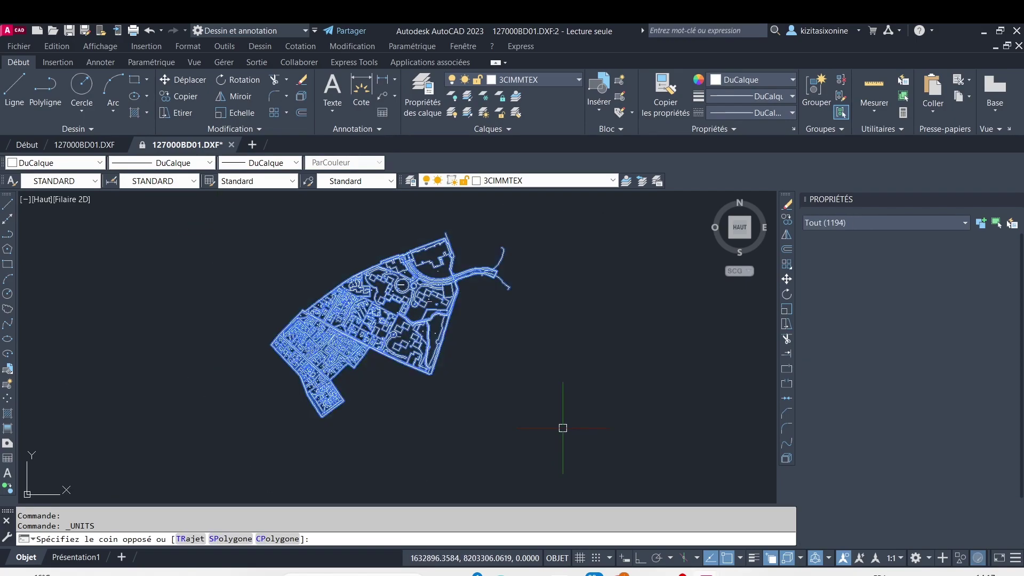
{"action": "key", "text": "Escape"}
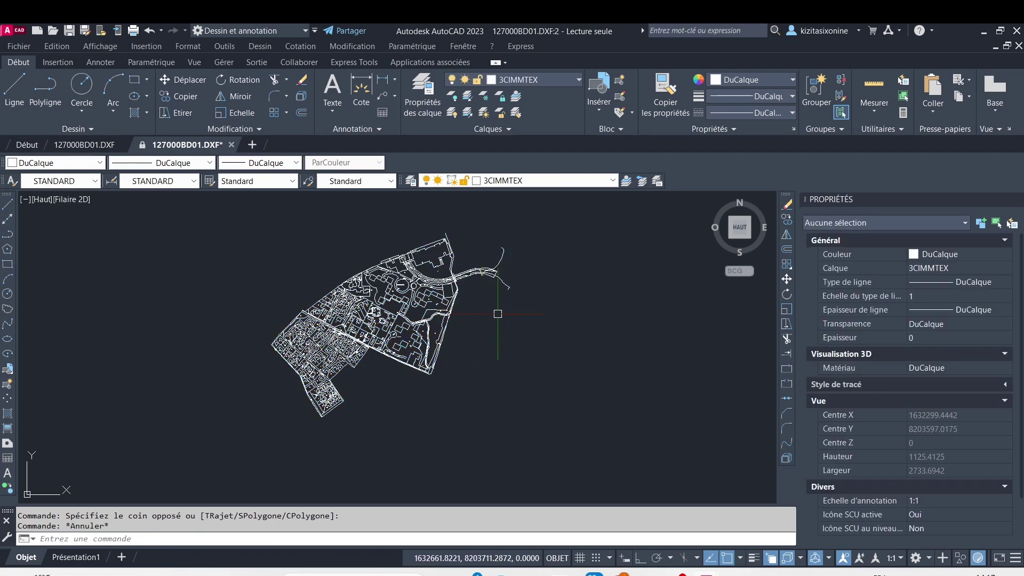
{"action": "scroll", "coordinate": [365, 319], "scroll_direction": "up", "scroll_amount": 2}
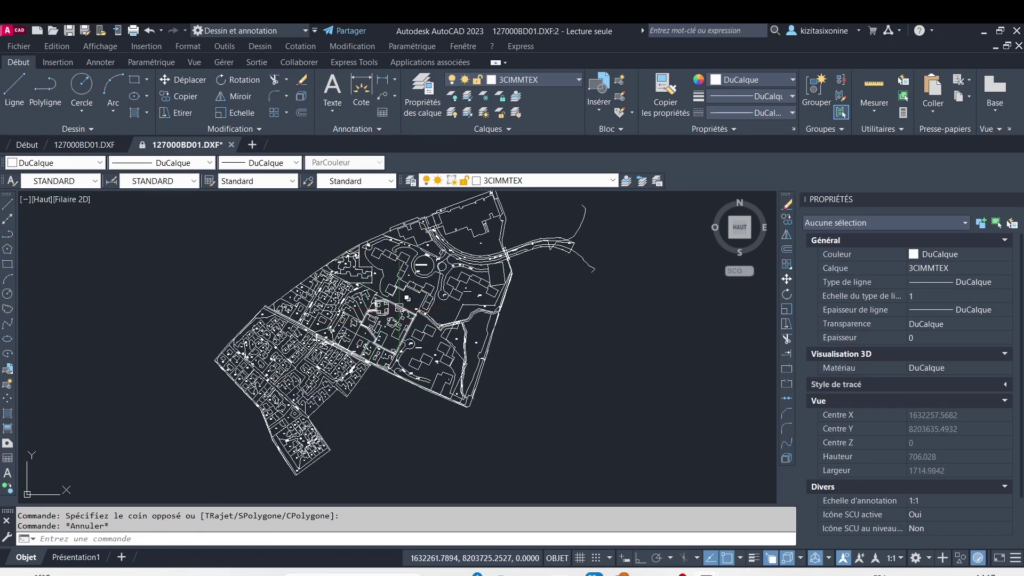
{"action": "left_click", "coordinate": [362, 307]}
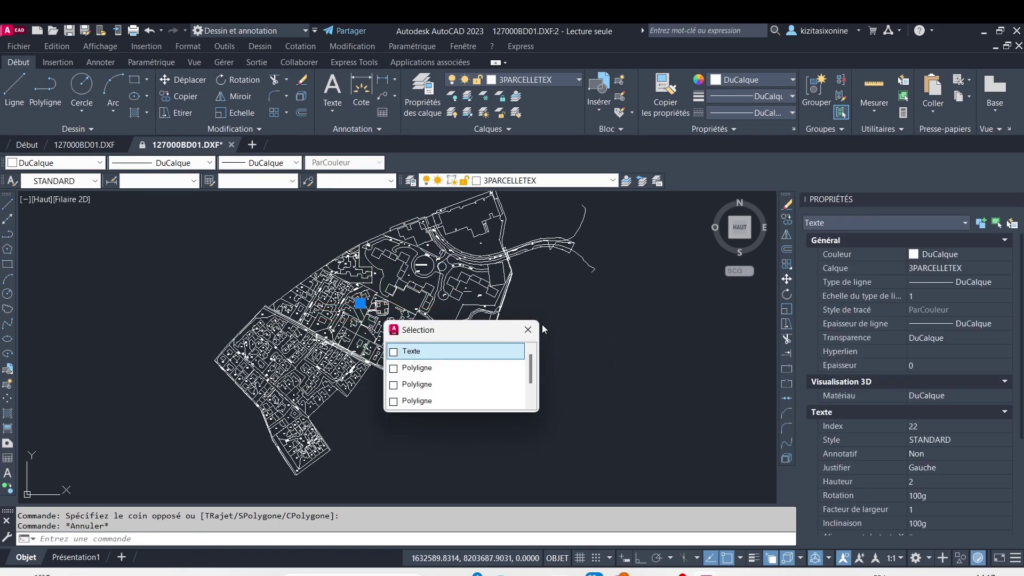
{"action": "key", "text": "Escape"}
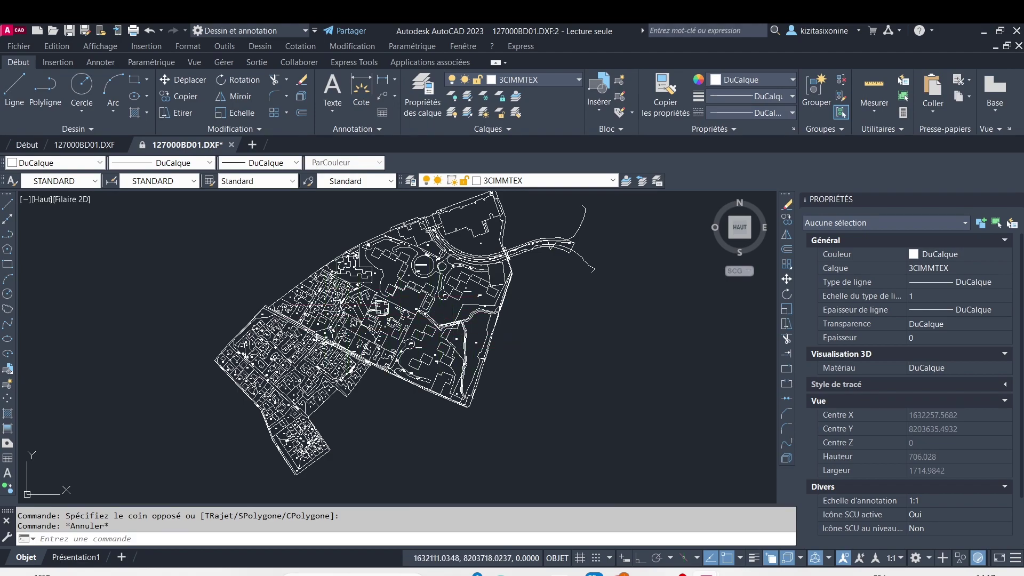
{"action": "left_click", "coordinate": [394, 289]}
{"action": "key", "text": "Escape"}
{"action": "mouse_move", "coordinate": [422, 308]}
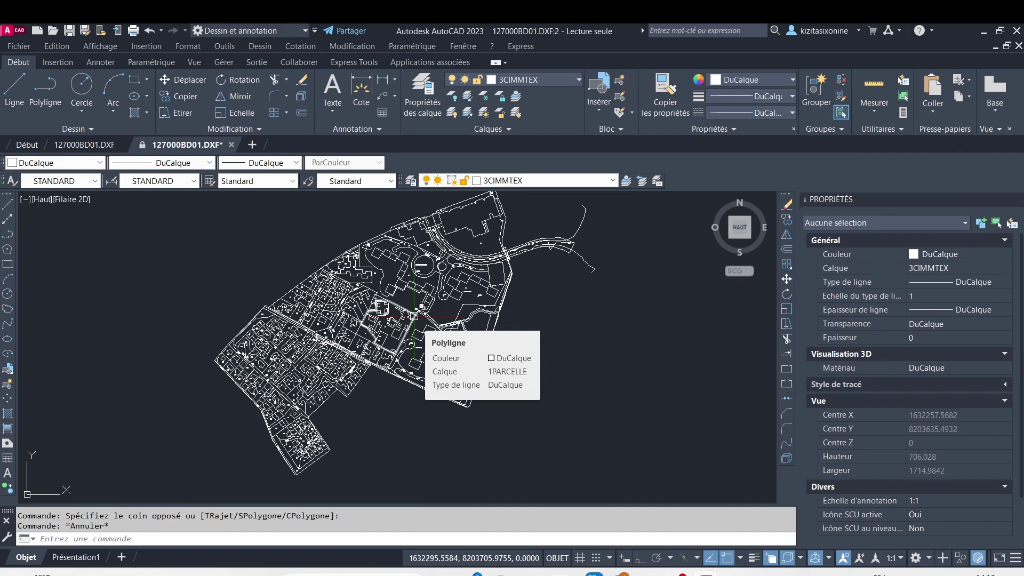
{"action": "left_click_drag", "start_coordinate": [560, 373], "coordinate": [503, 397]}
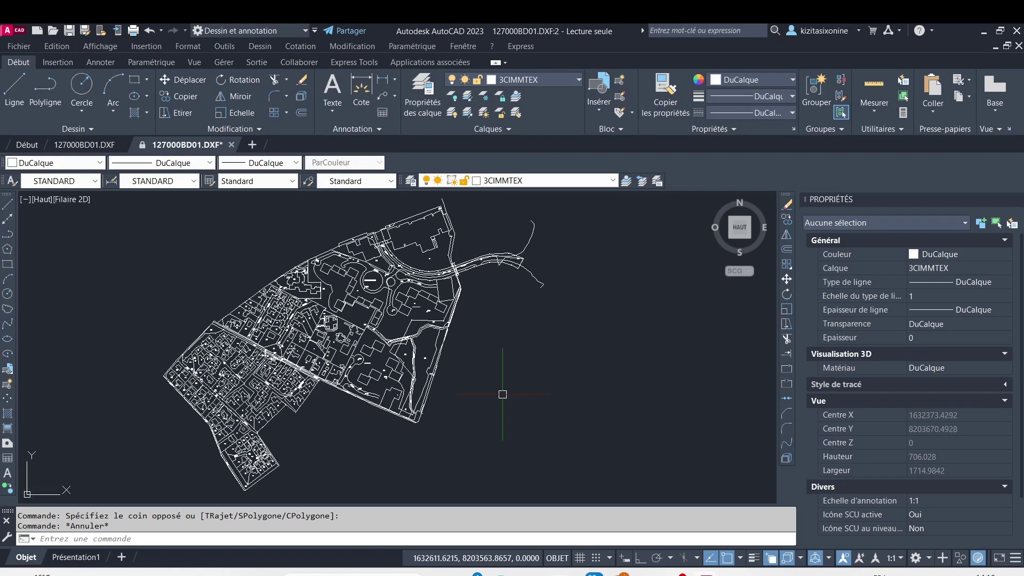